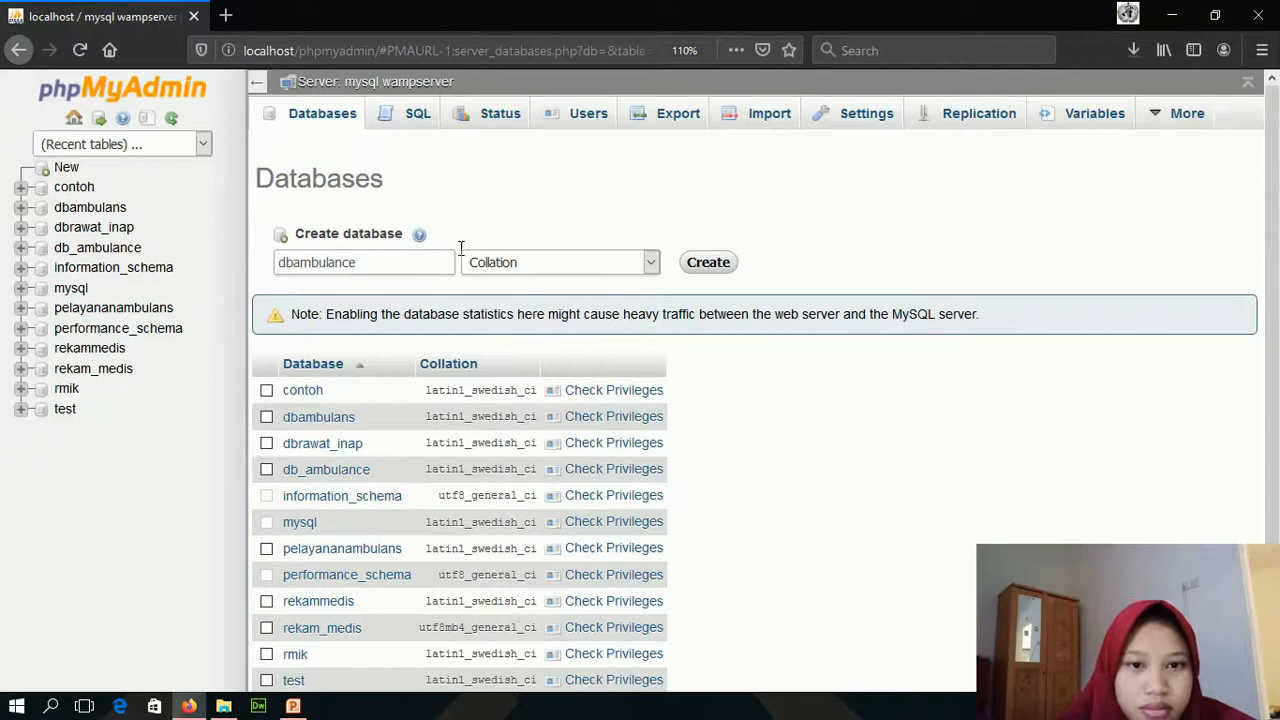
Create the dbambulance database with the latin1_swedish_ci collation
click(651, 262)
drag(655, 290, 655, 430)
scroll(659, 447, up, 2)
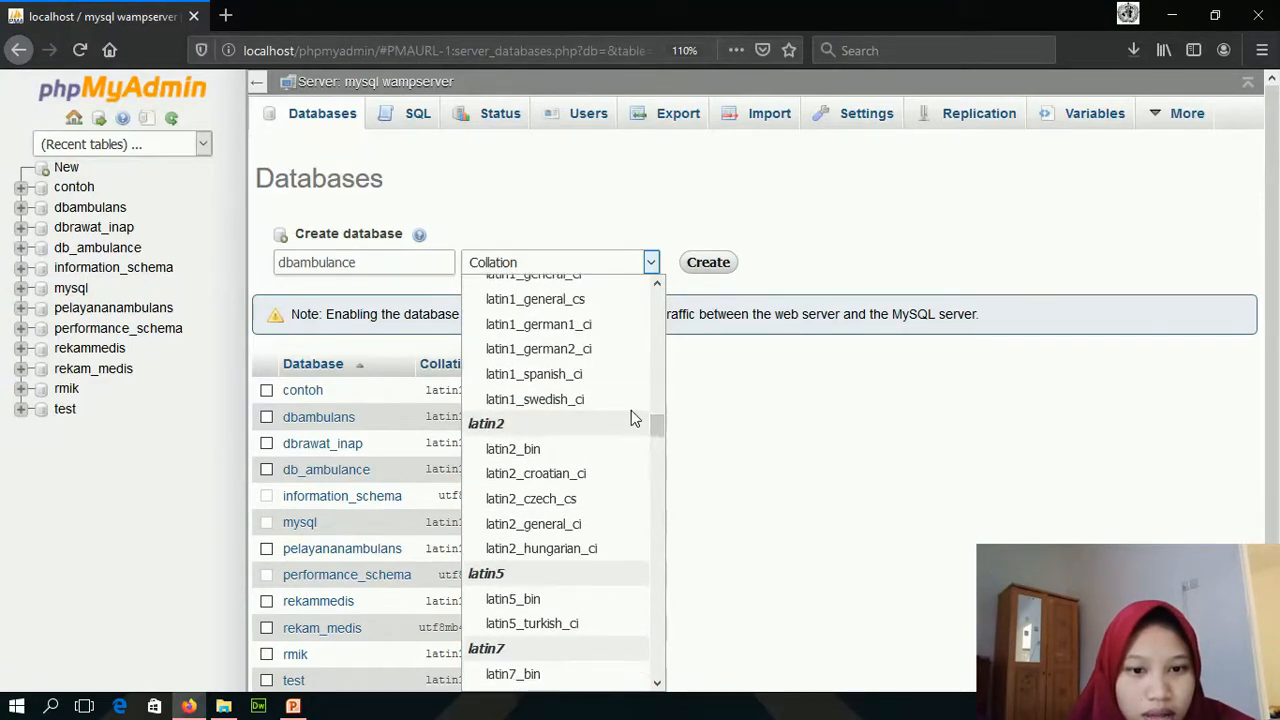
click(632, 402)
click(707, 264)
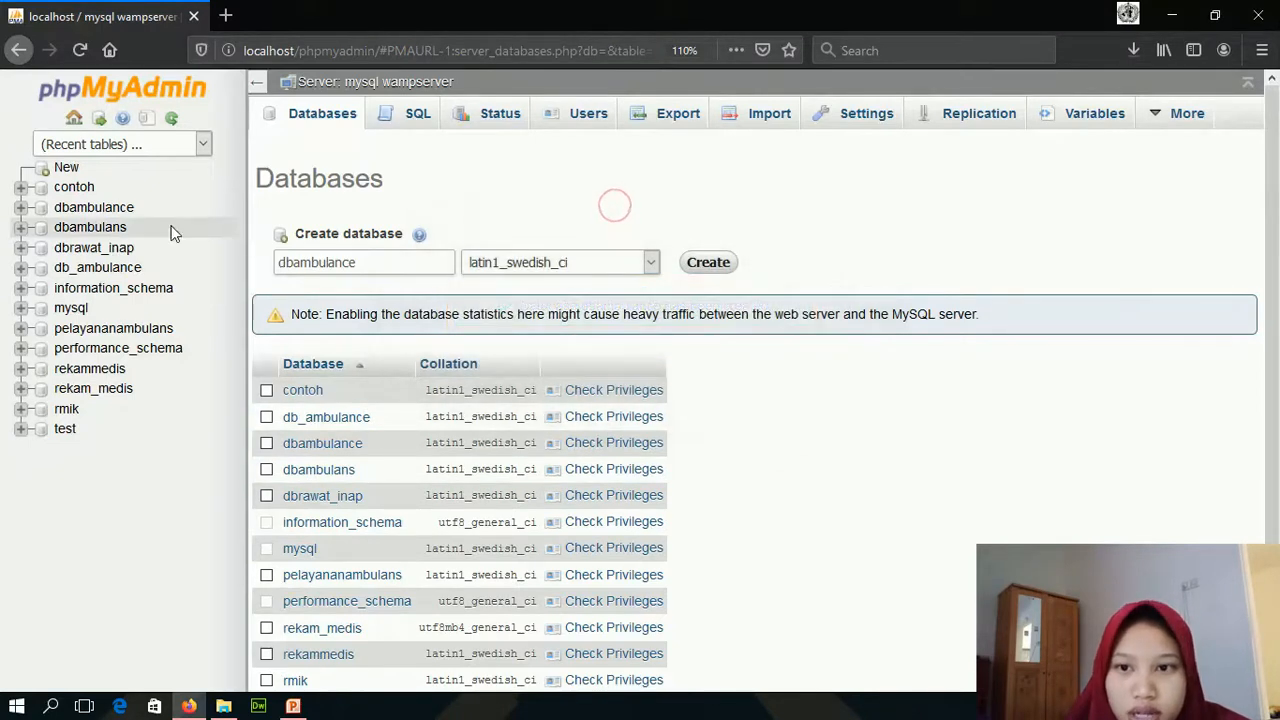
In the dbambulance database, start a new table named tbl_ambulance with 5 columns
click(117, 212)
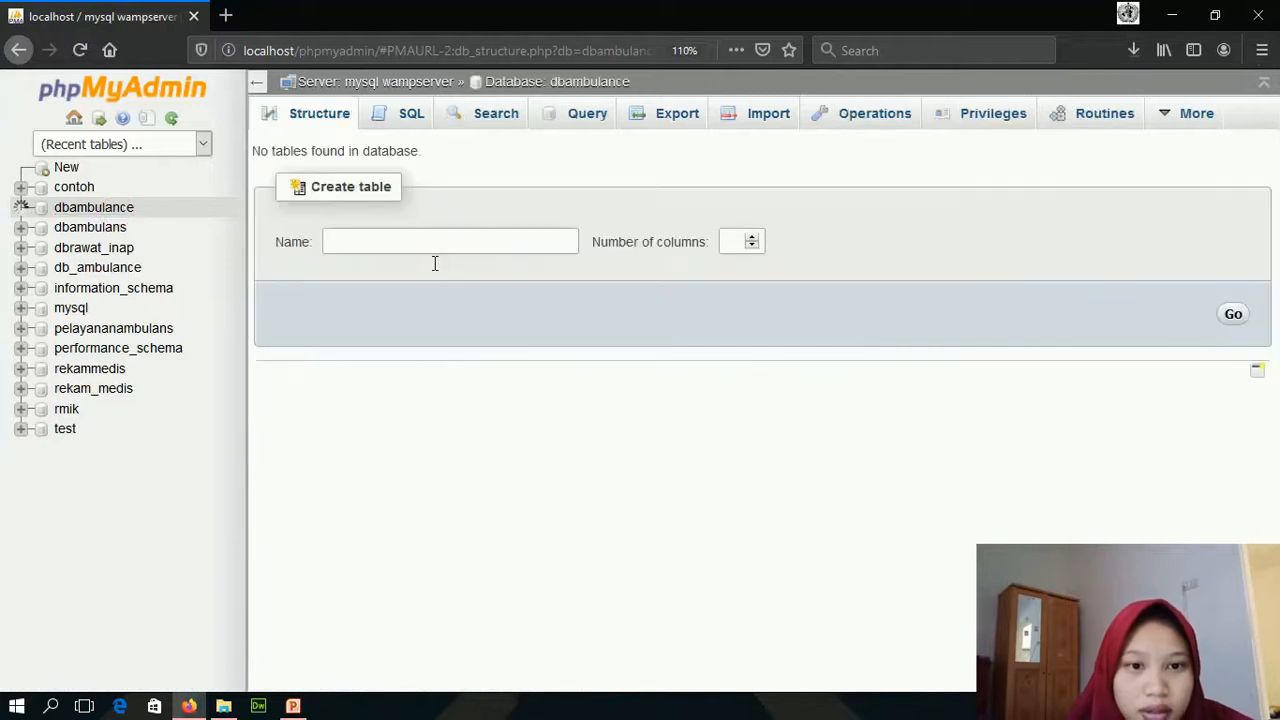
click(470, 233)
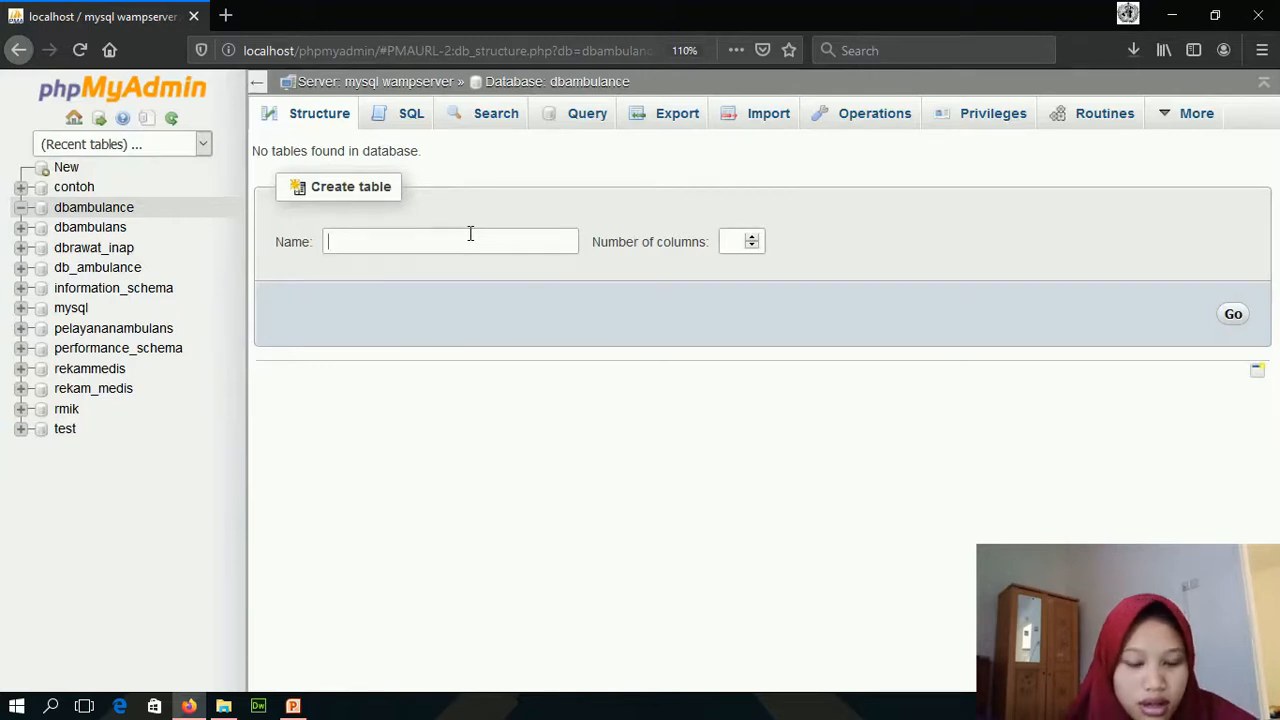
text(tbl_am)
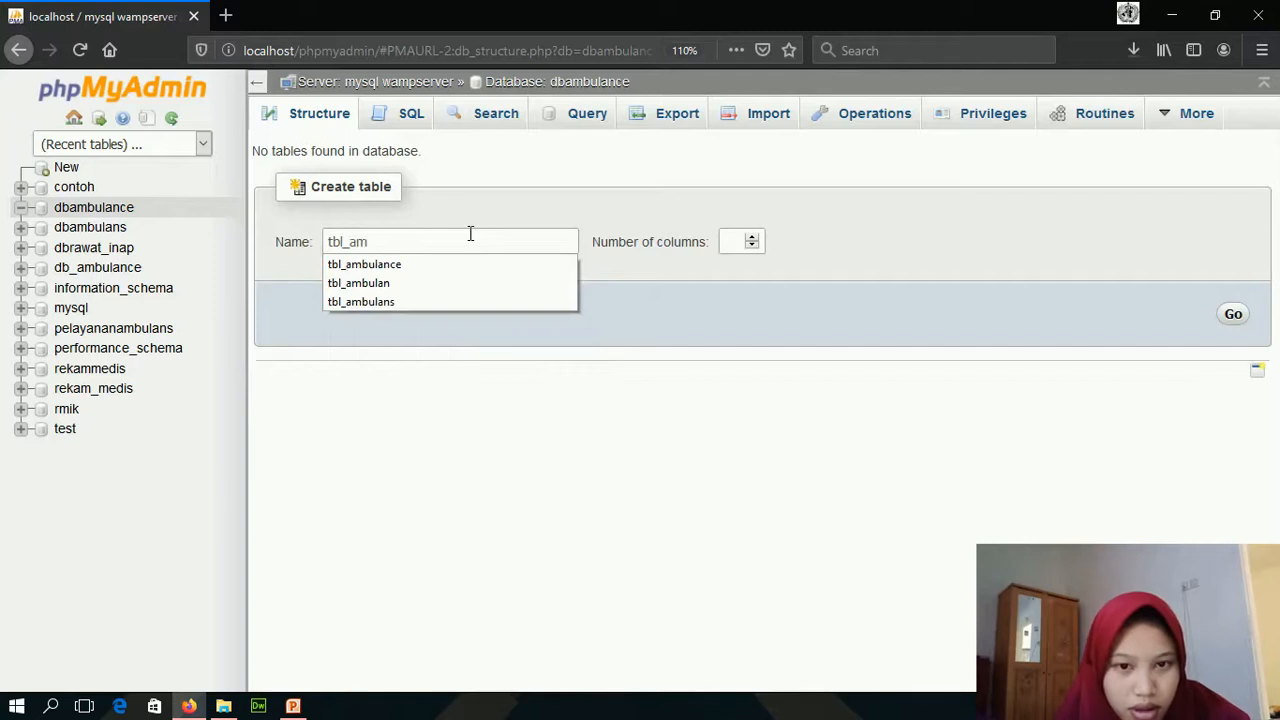
text(bulance)
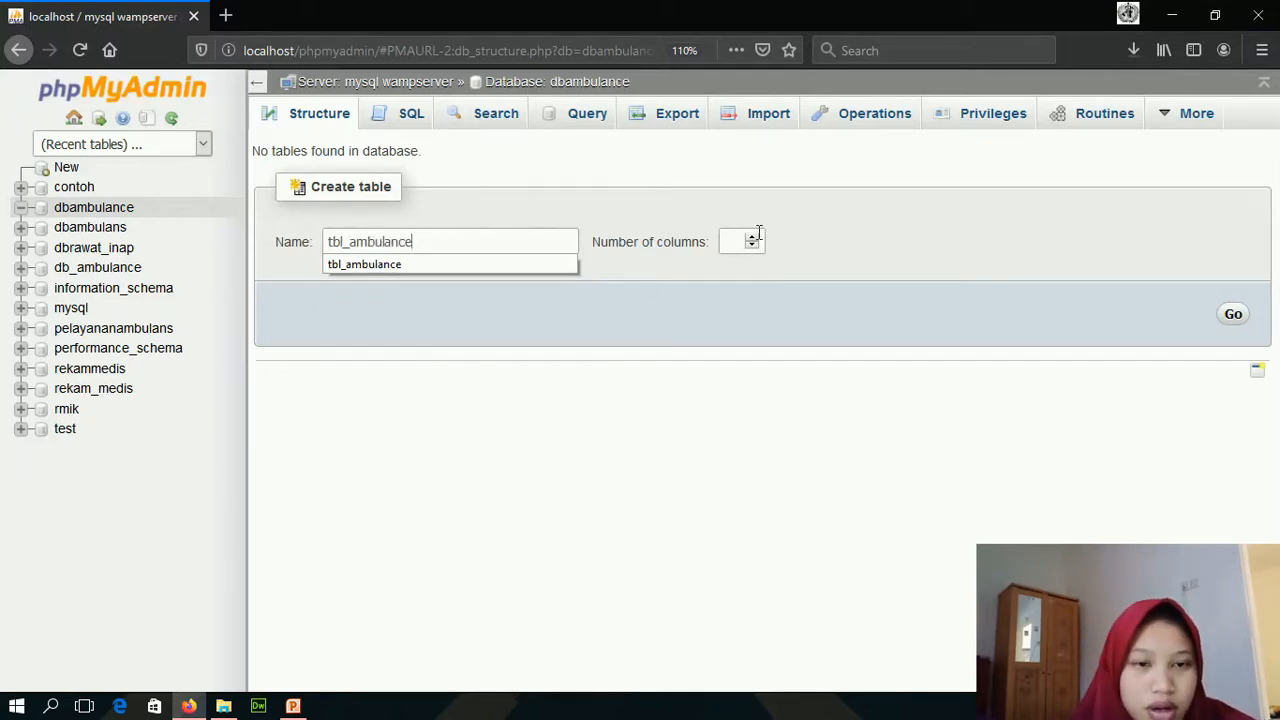
click(758, 236)
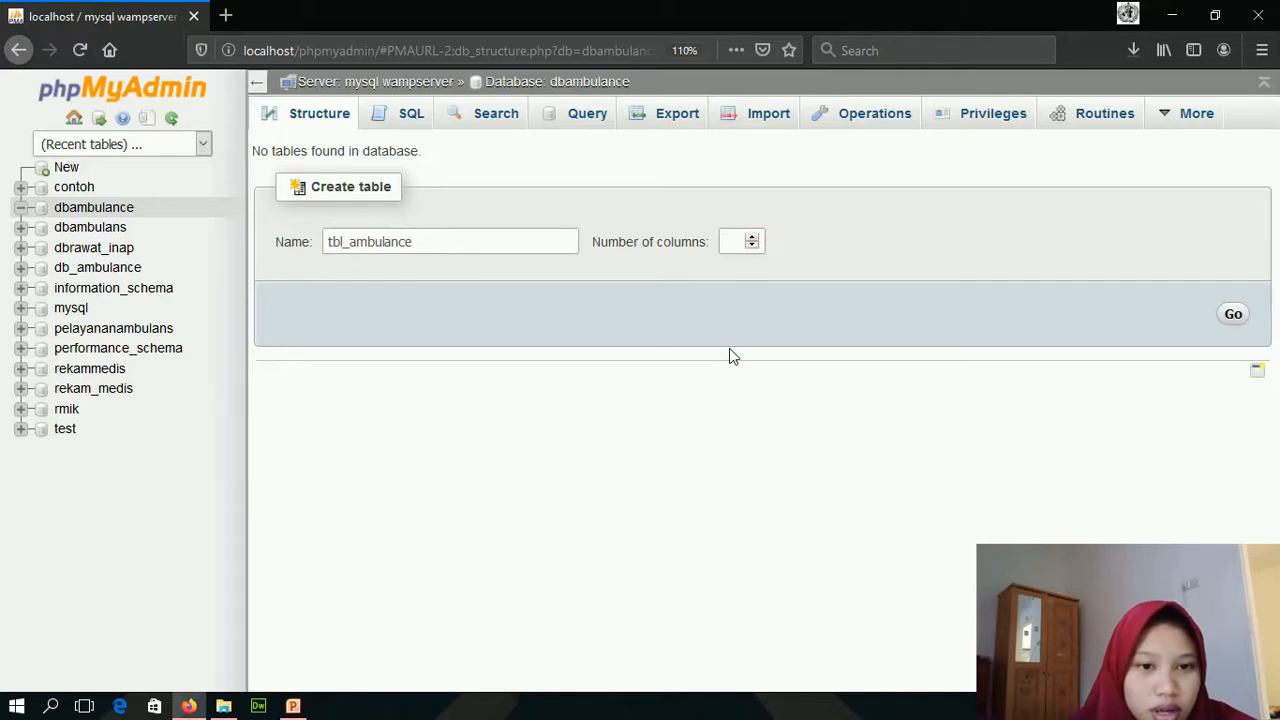
text(5)
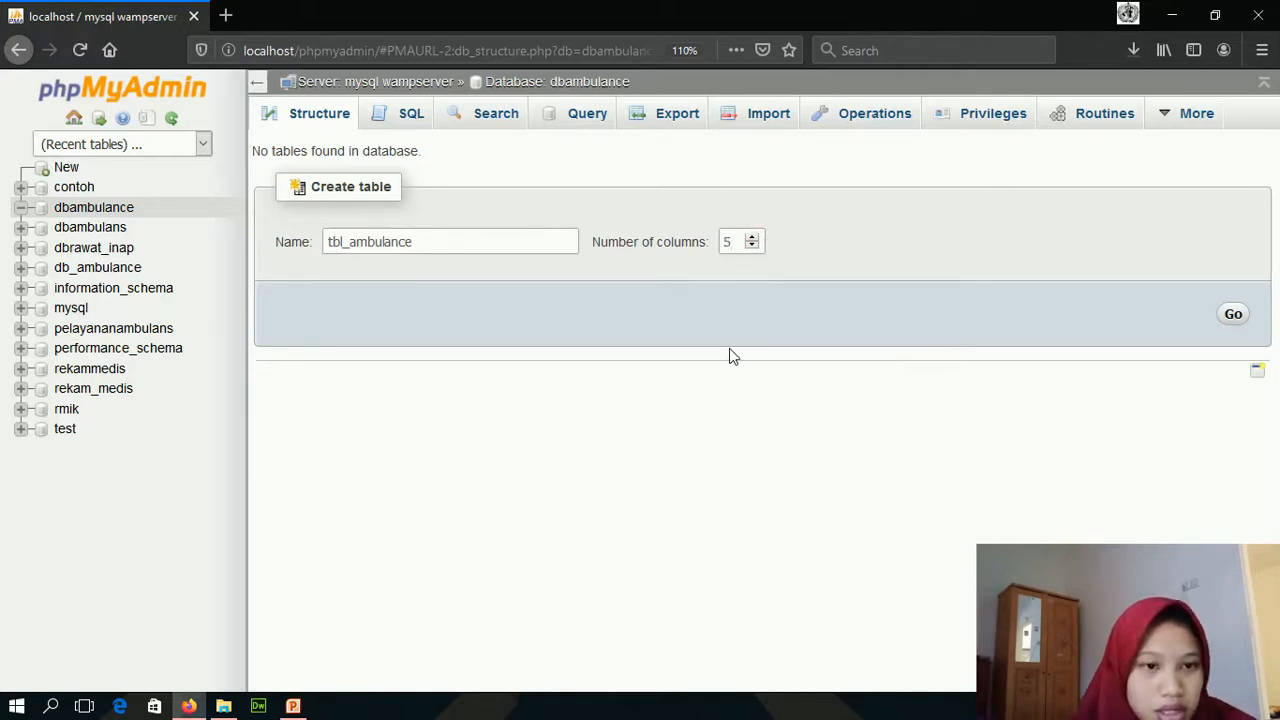
click(1238, 314)
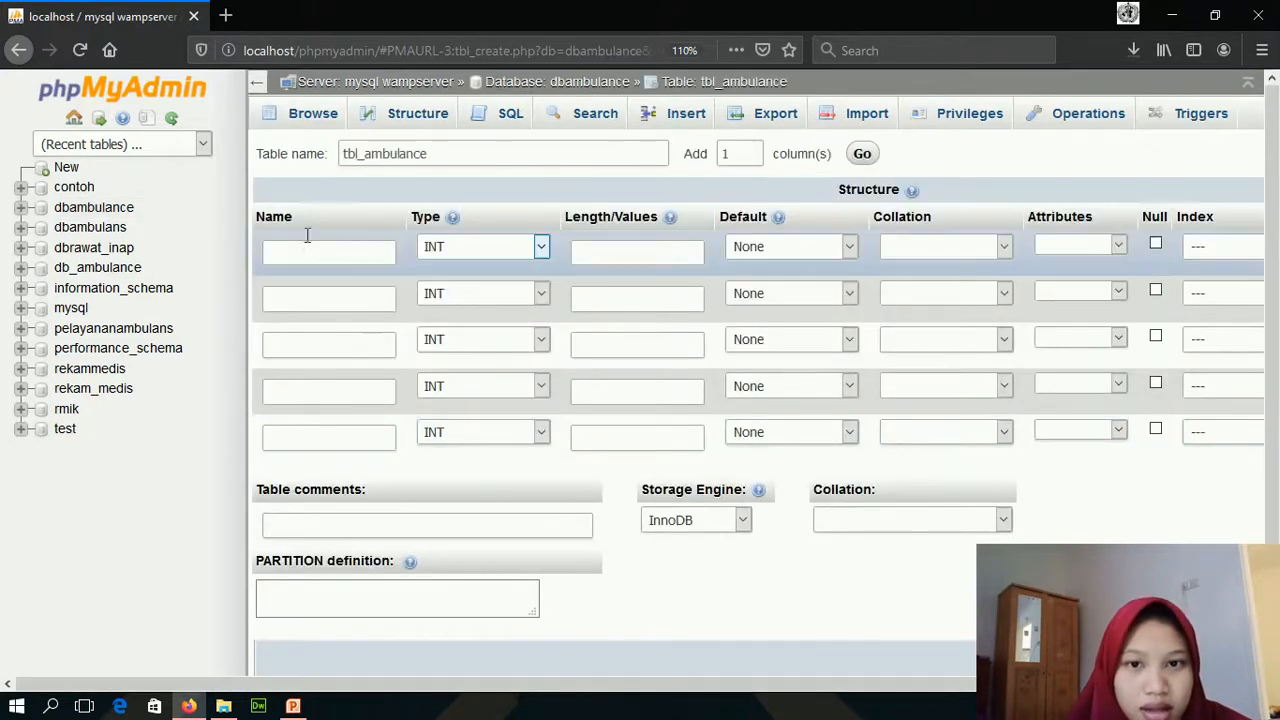
Define the table's first column as id_ambulance with length 10 and a PRIMARY index
click(340, 252)
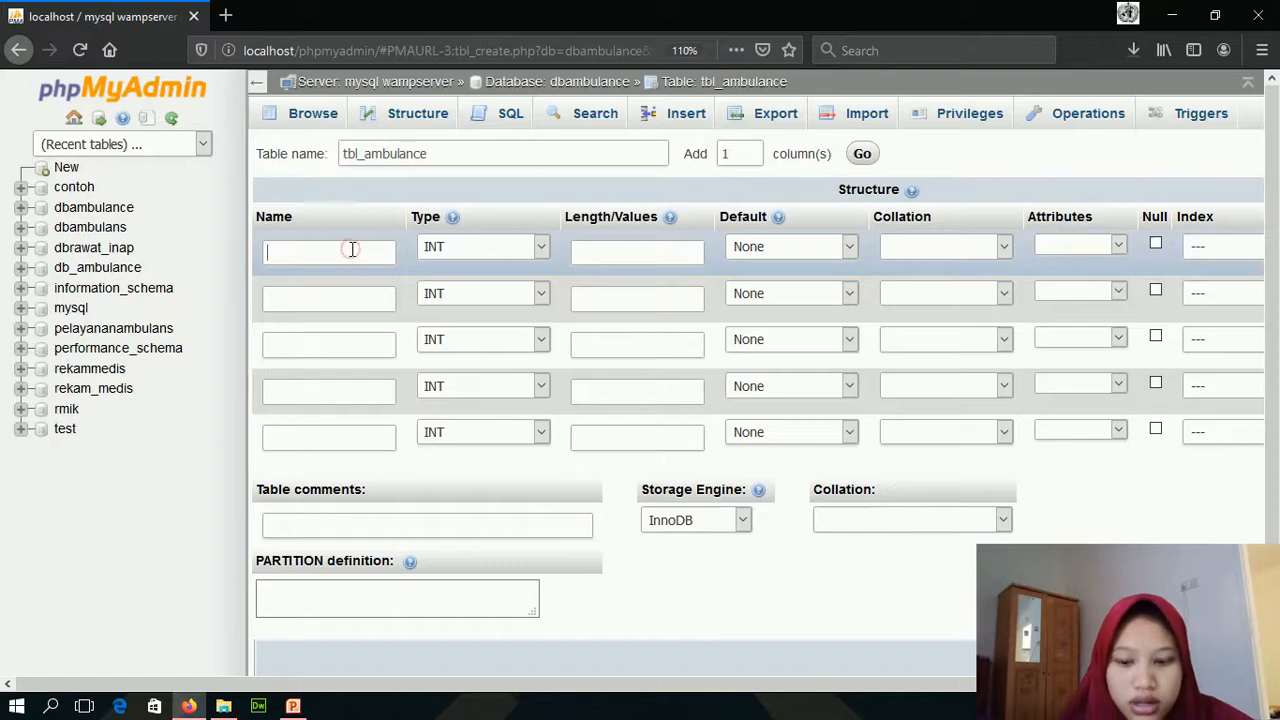
text(id)
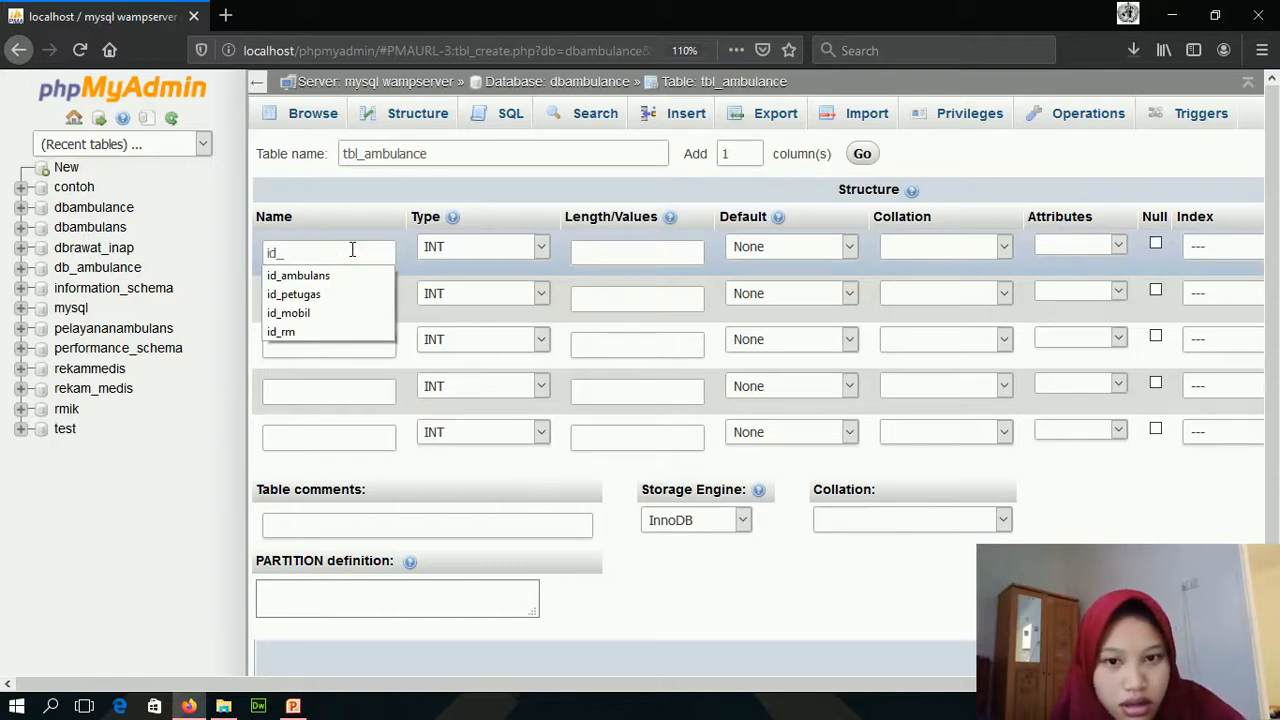
text(_ambulance)
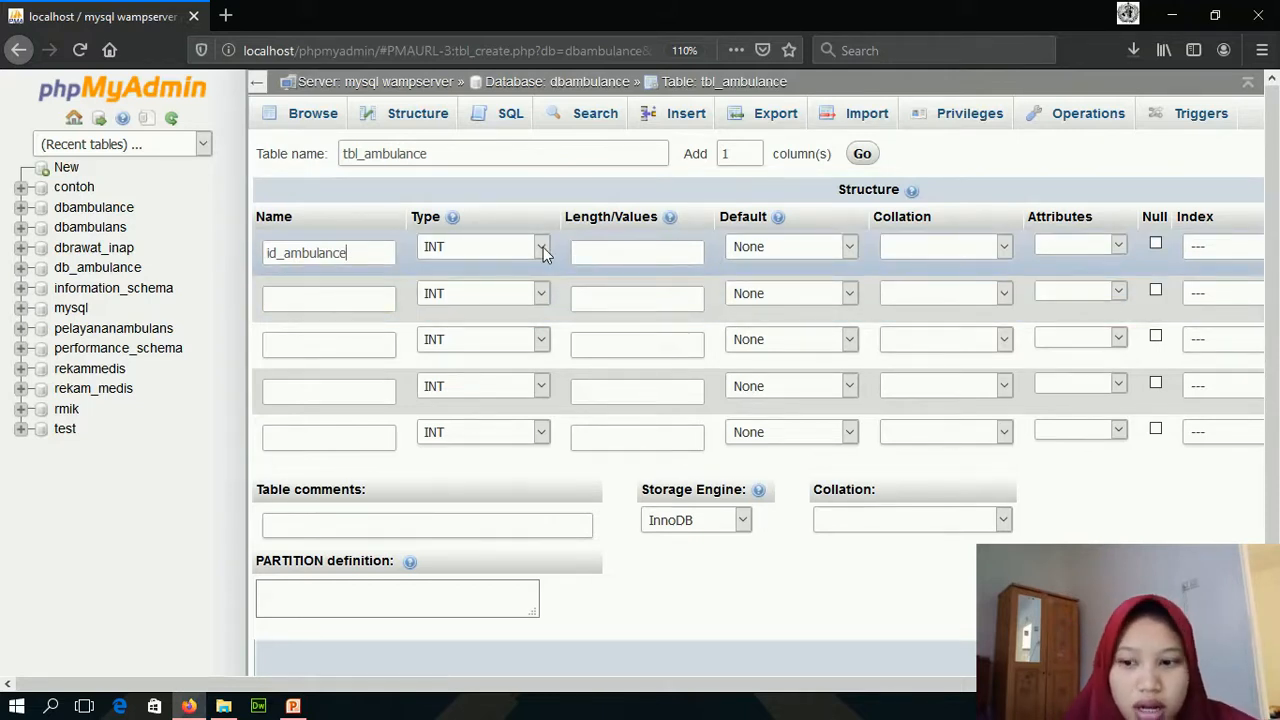
click(623, 256)
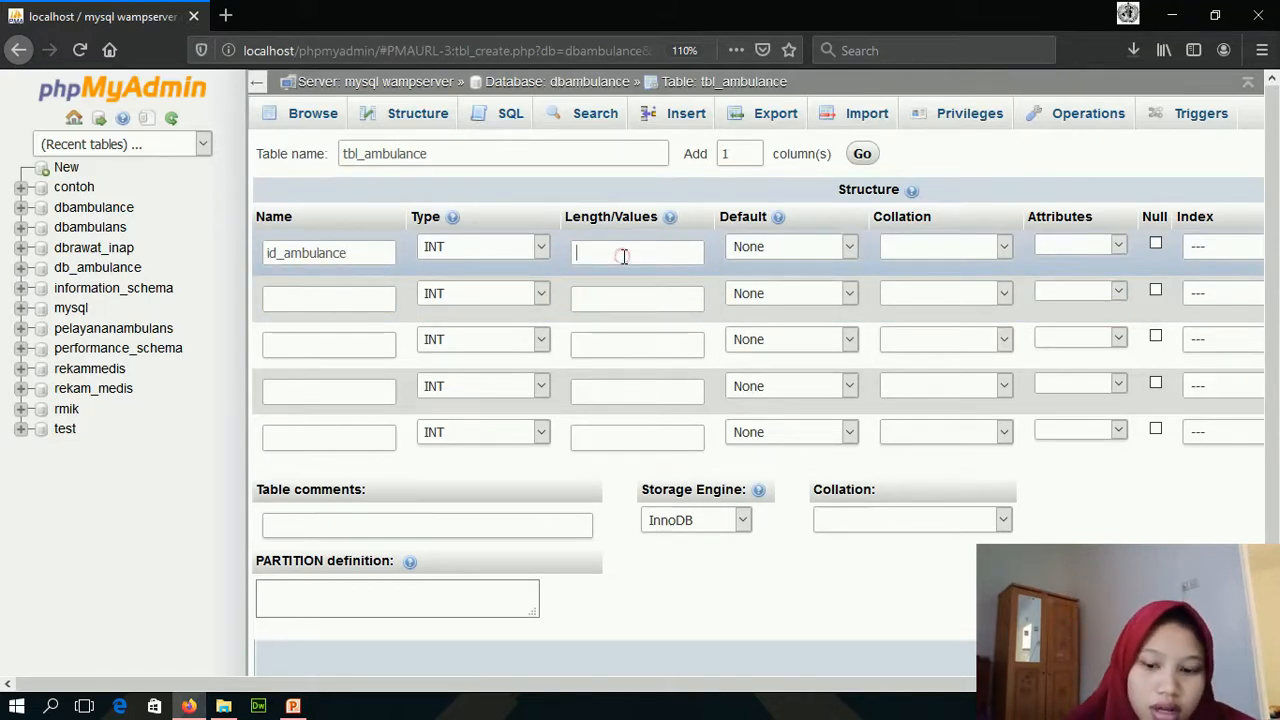
text(10)
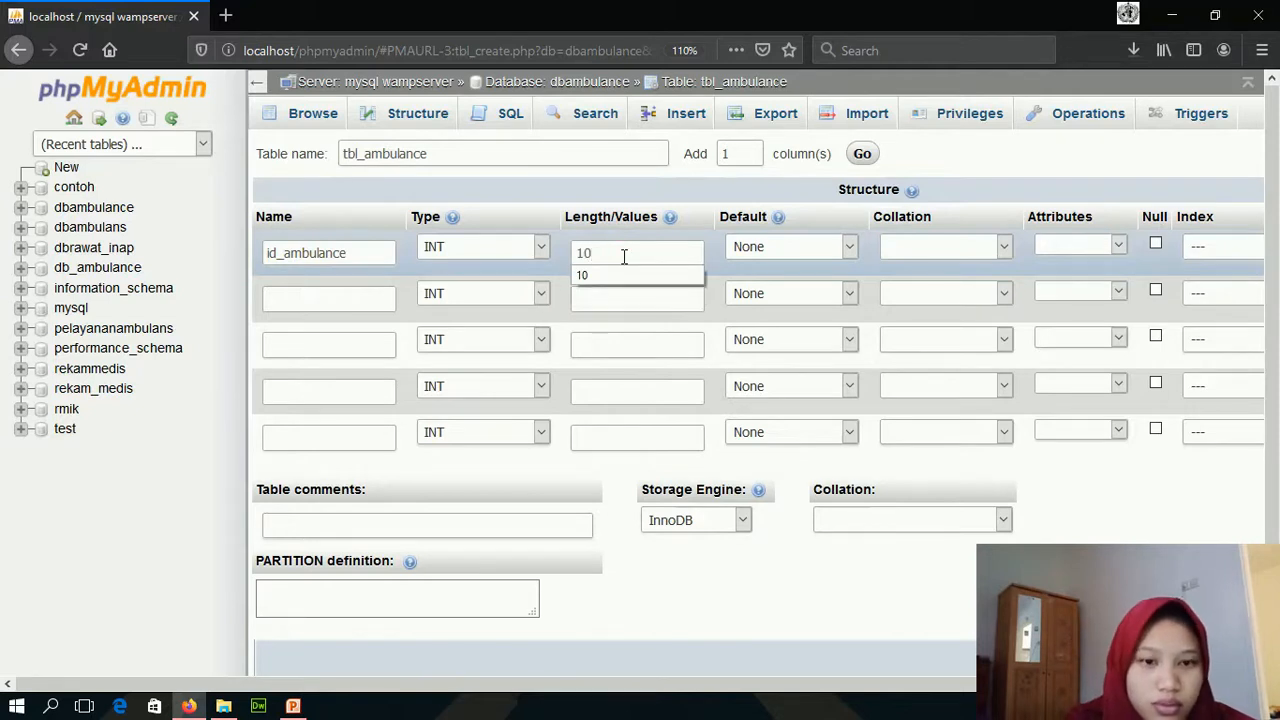
click(711, 456)
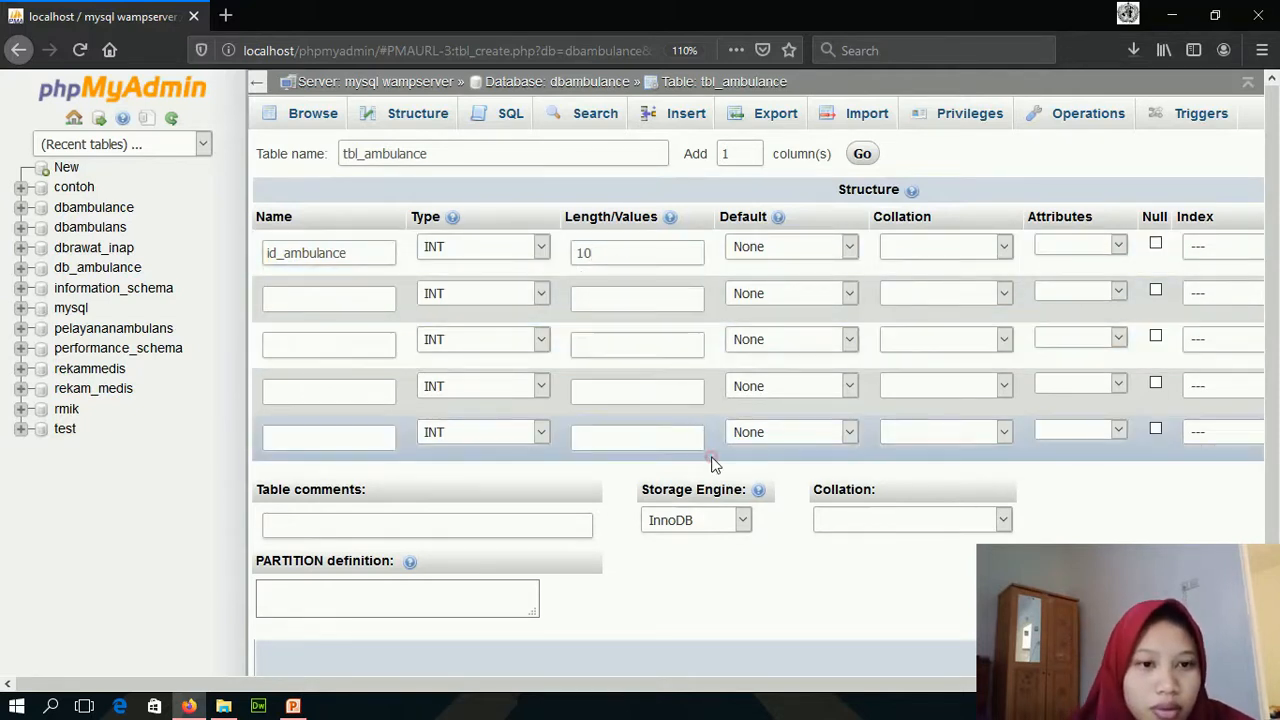
drag(494, 686, 929, 646)
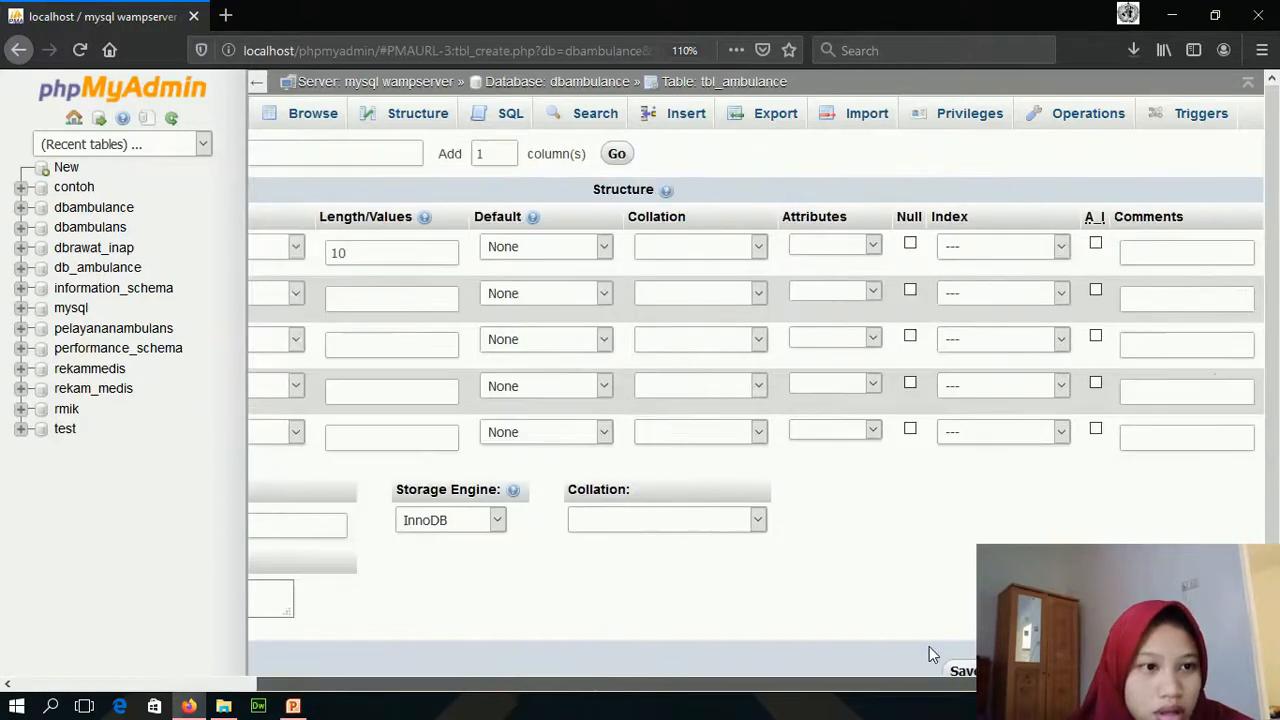
click(1060, 254)
click(1052, 296)
scroll(785, 686, left, 5)
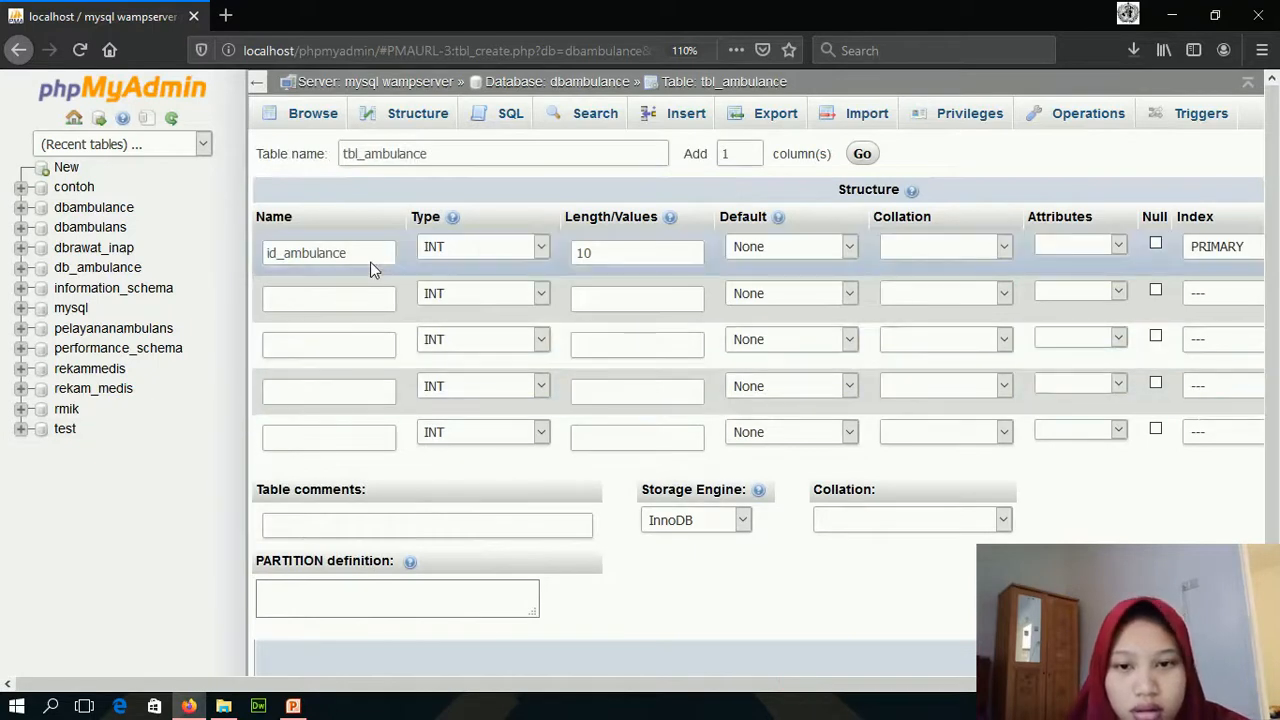
Name the table's second column tipe_mobil_ambulance
click(362, 307)
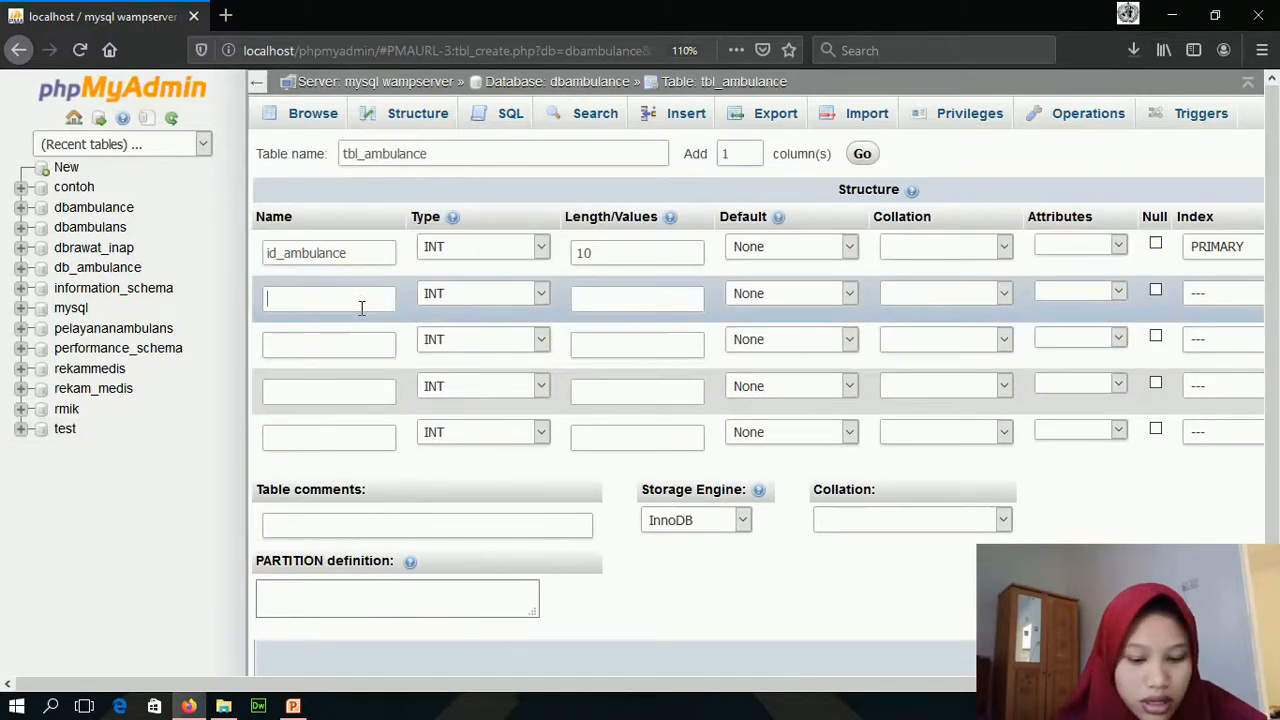
text(tipe_mon)
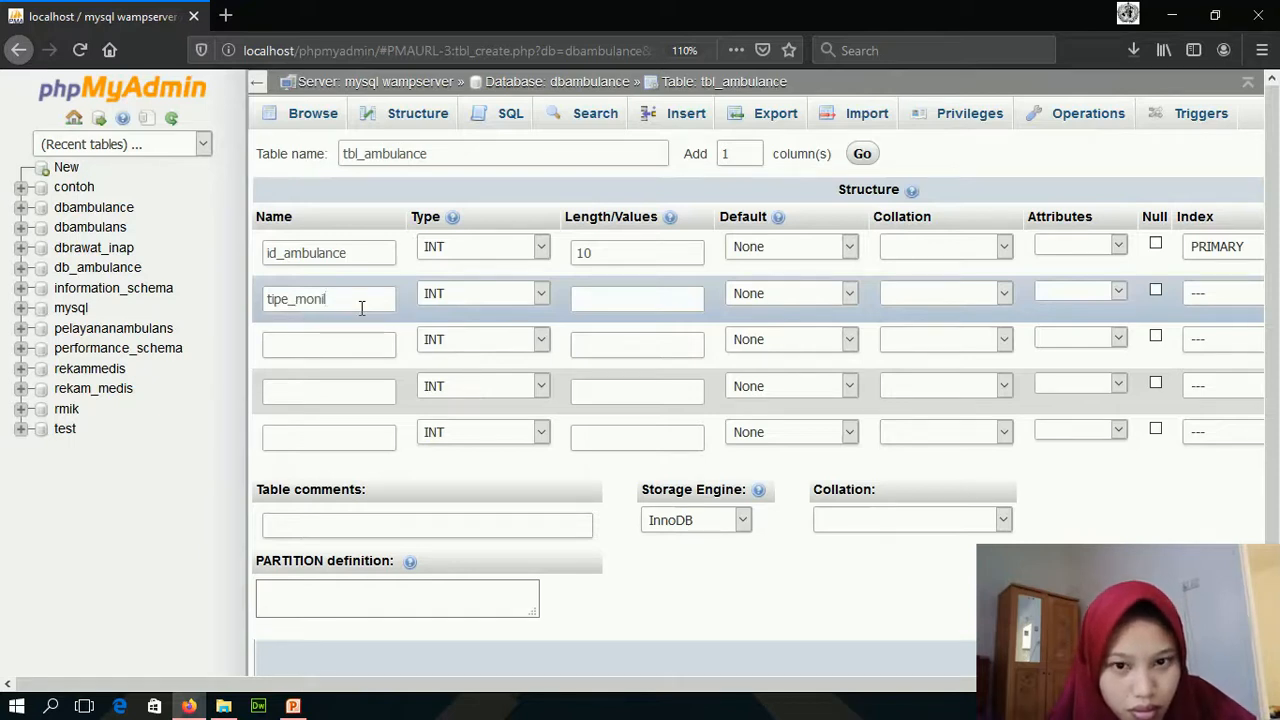
key(BackSpace)
text(bil)
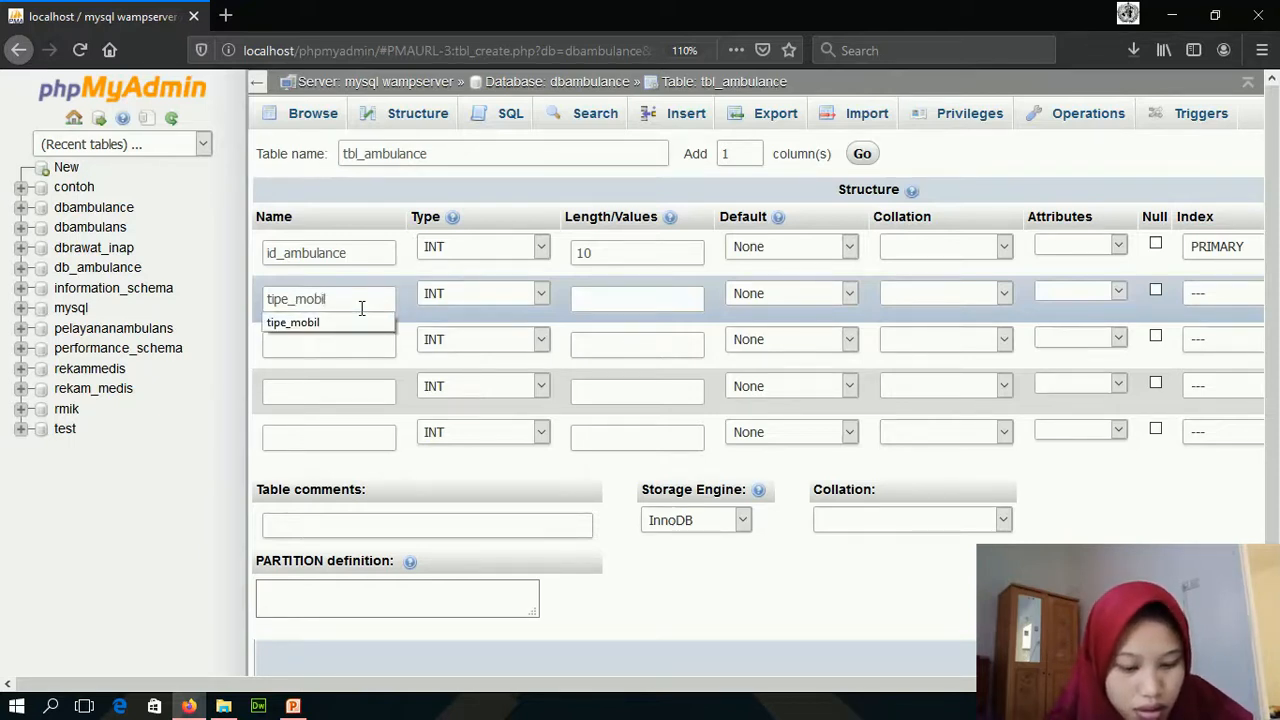
text(_ambulan)
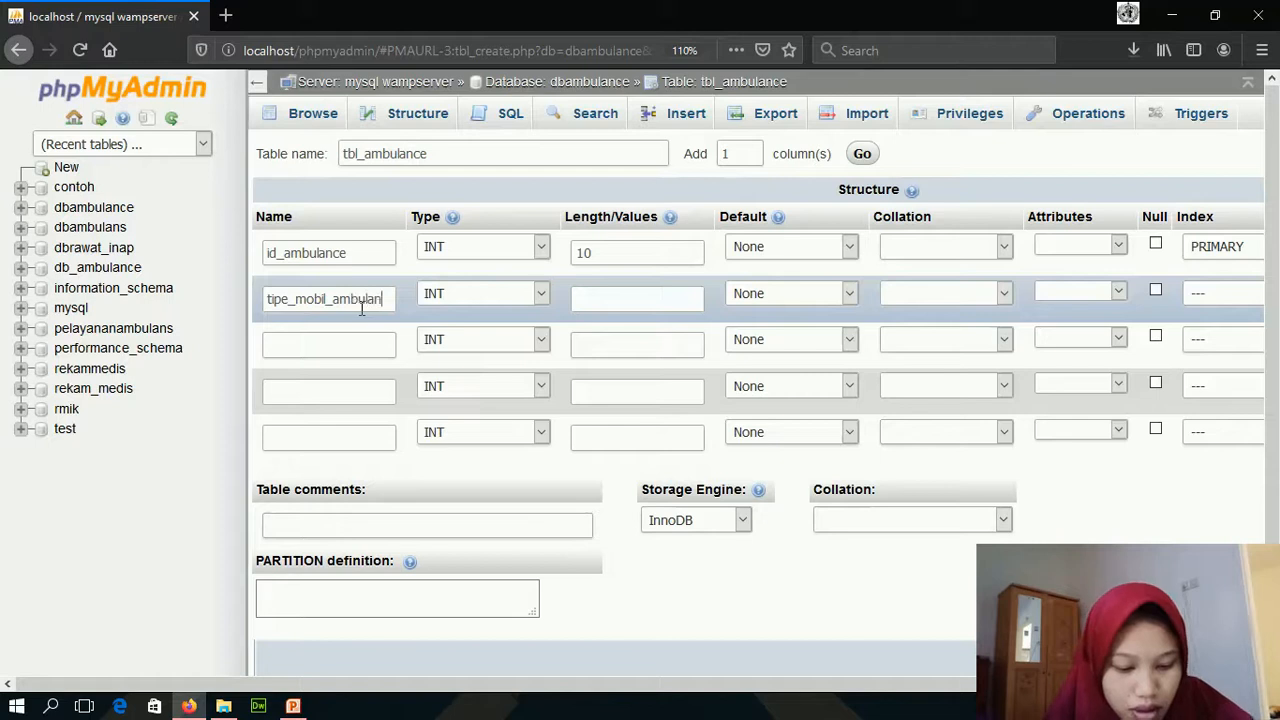
text(ce)
click(366, 342)
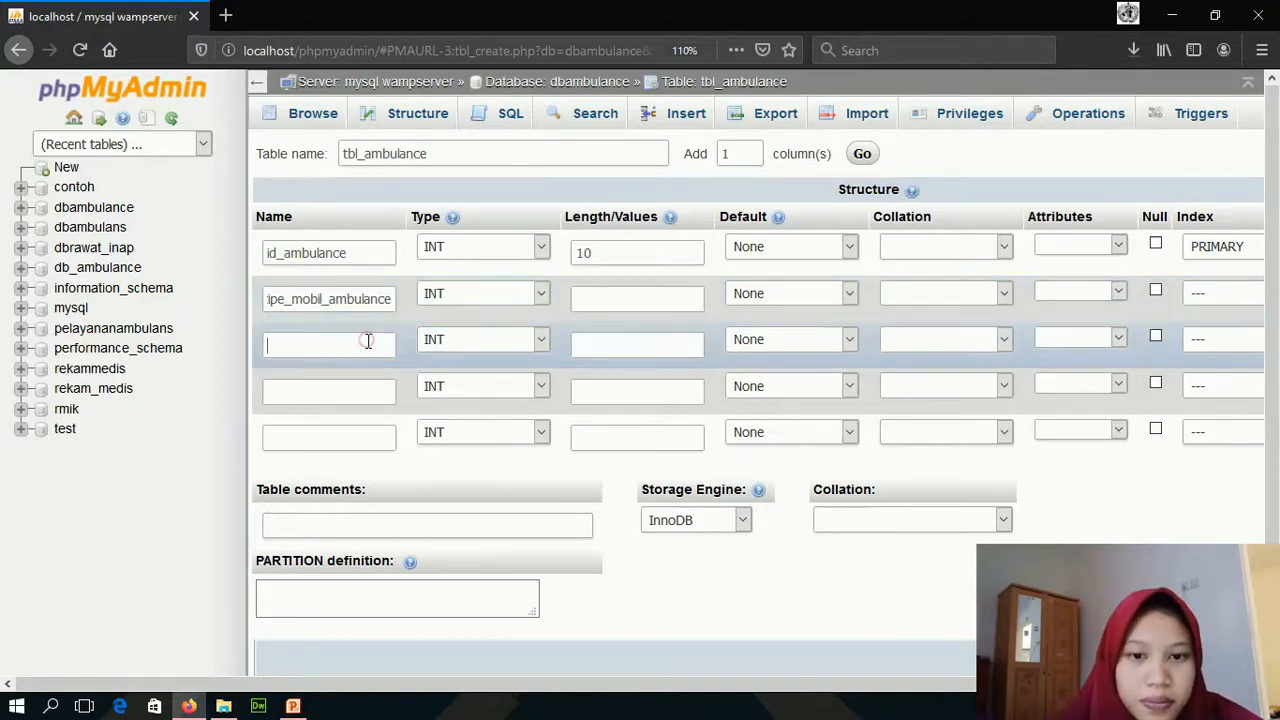
Set the tipe_mobil_ambulance column's type to VARCHAR with a length of 25
click(540, 294)
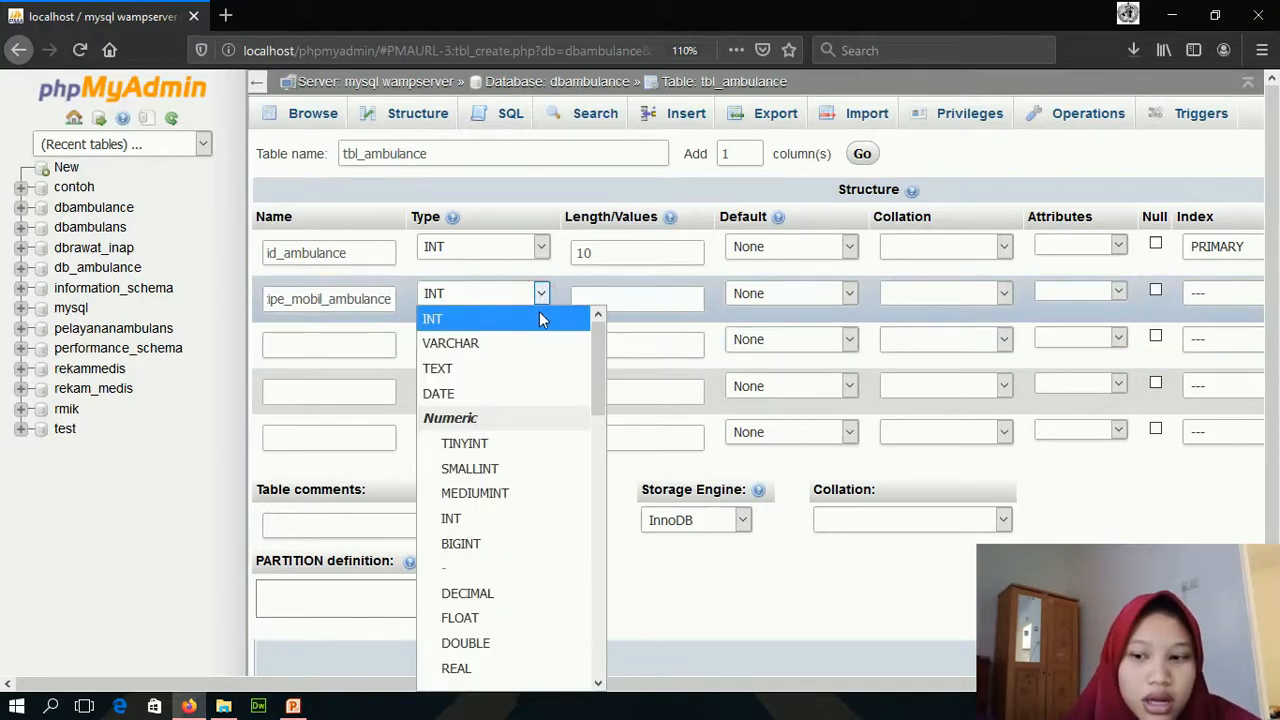
click(540, 322)
click(545, 305)
click(528, 347)
click(605, 293)
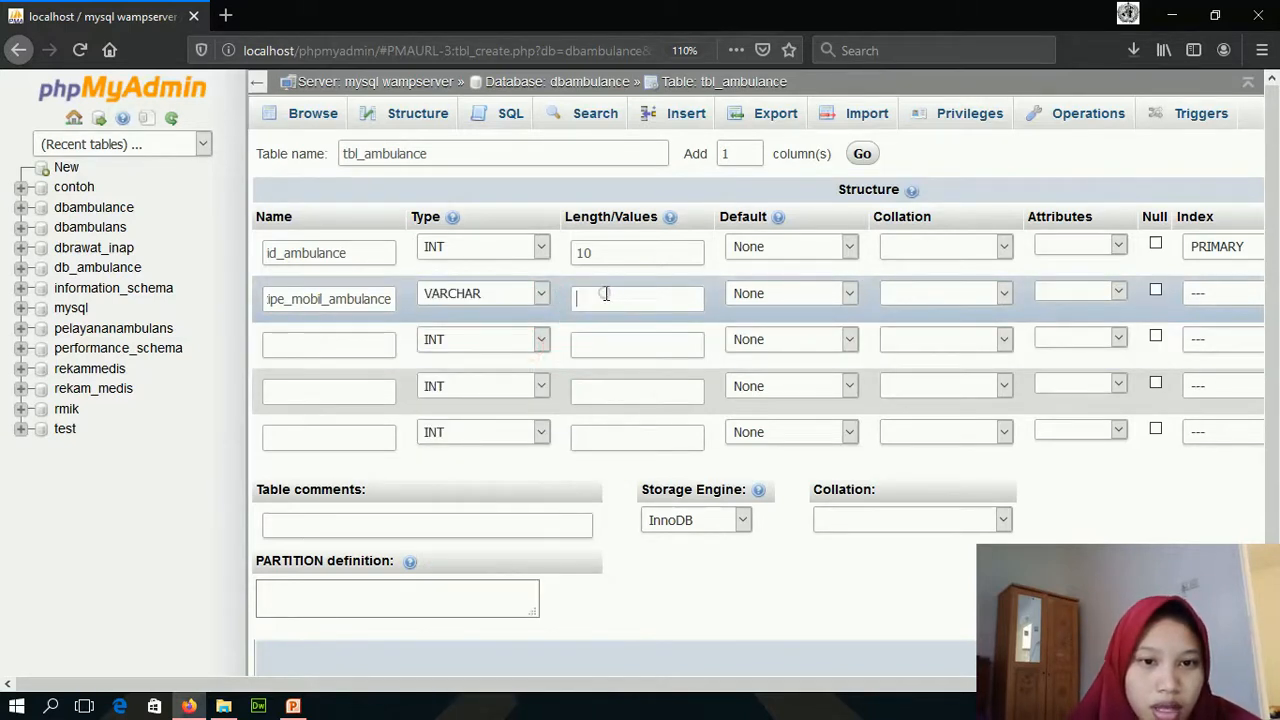
text(25)
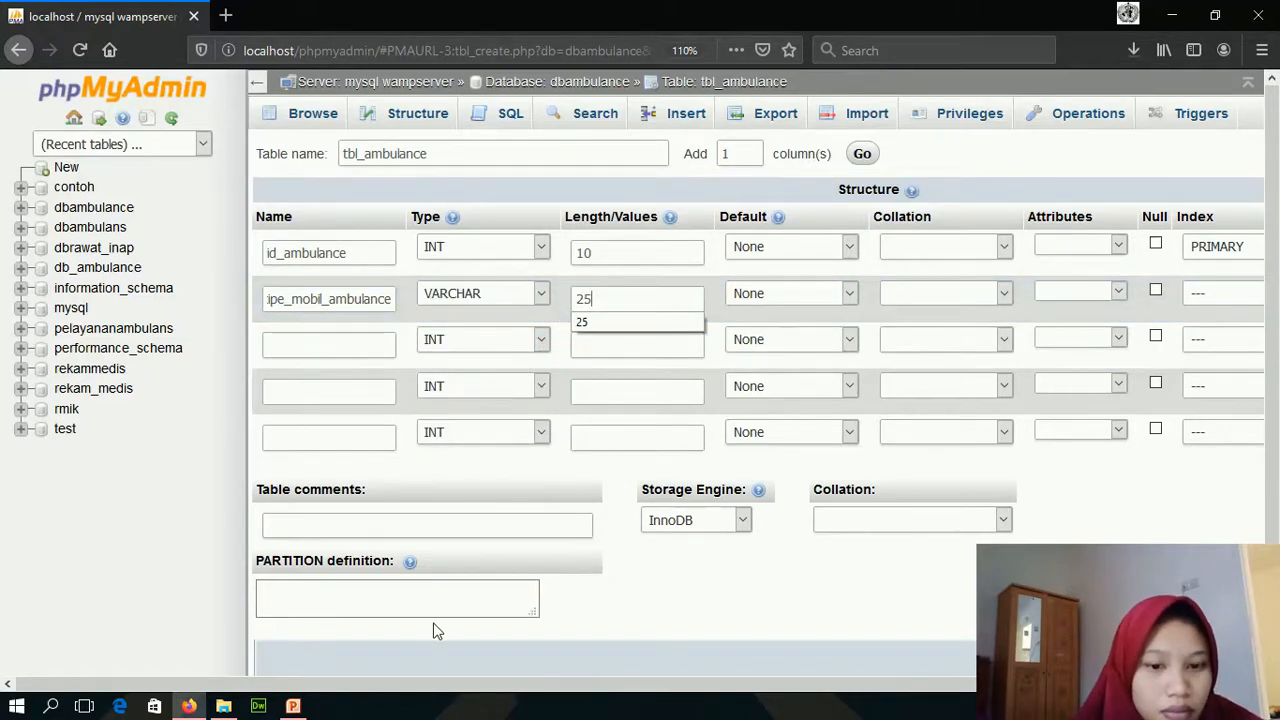
click(474, 684)
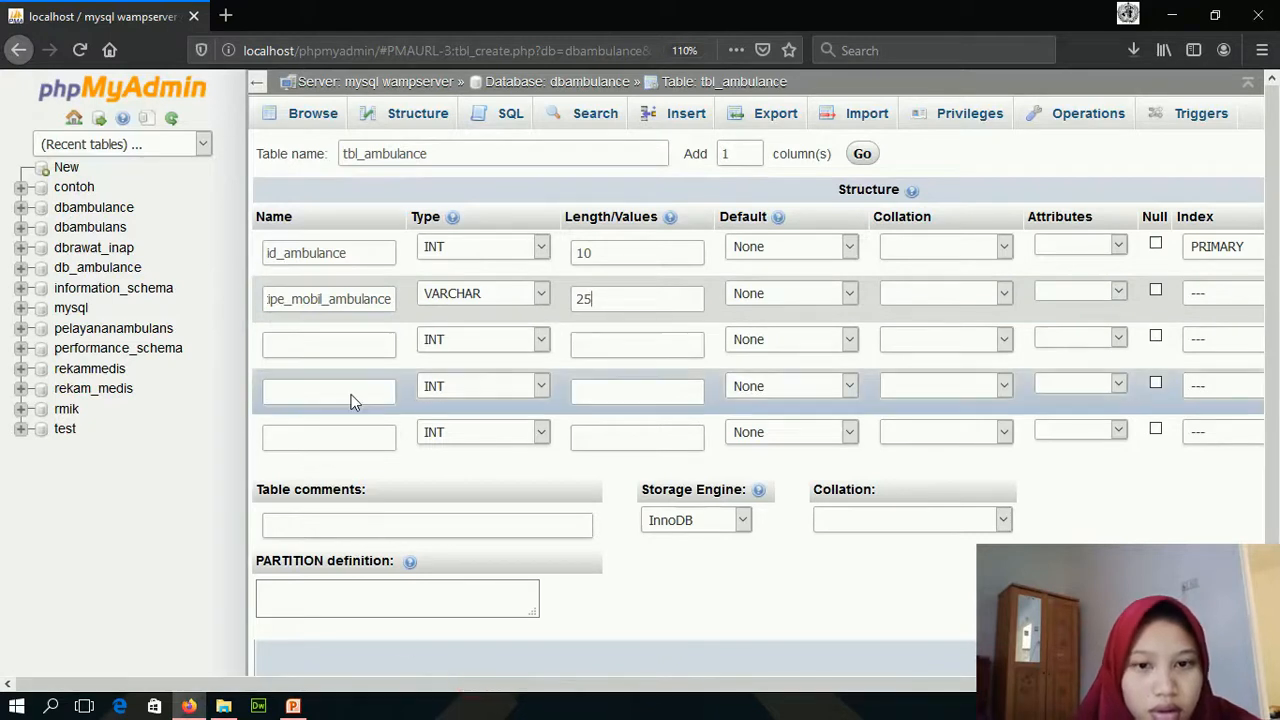
Define the third column as nopol_ambulance, of type VARCHAR with length 25
text(n)
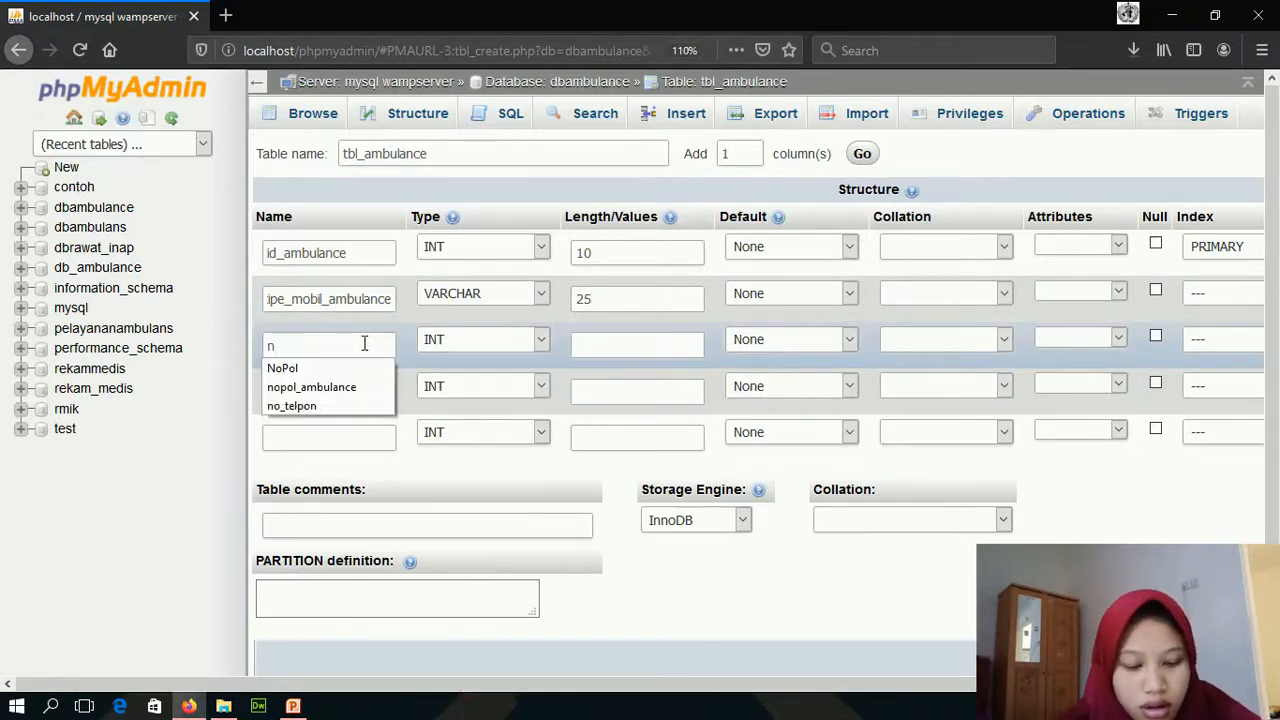
text(opol)
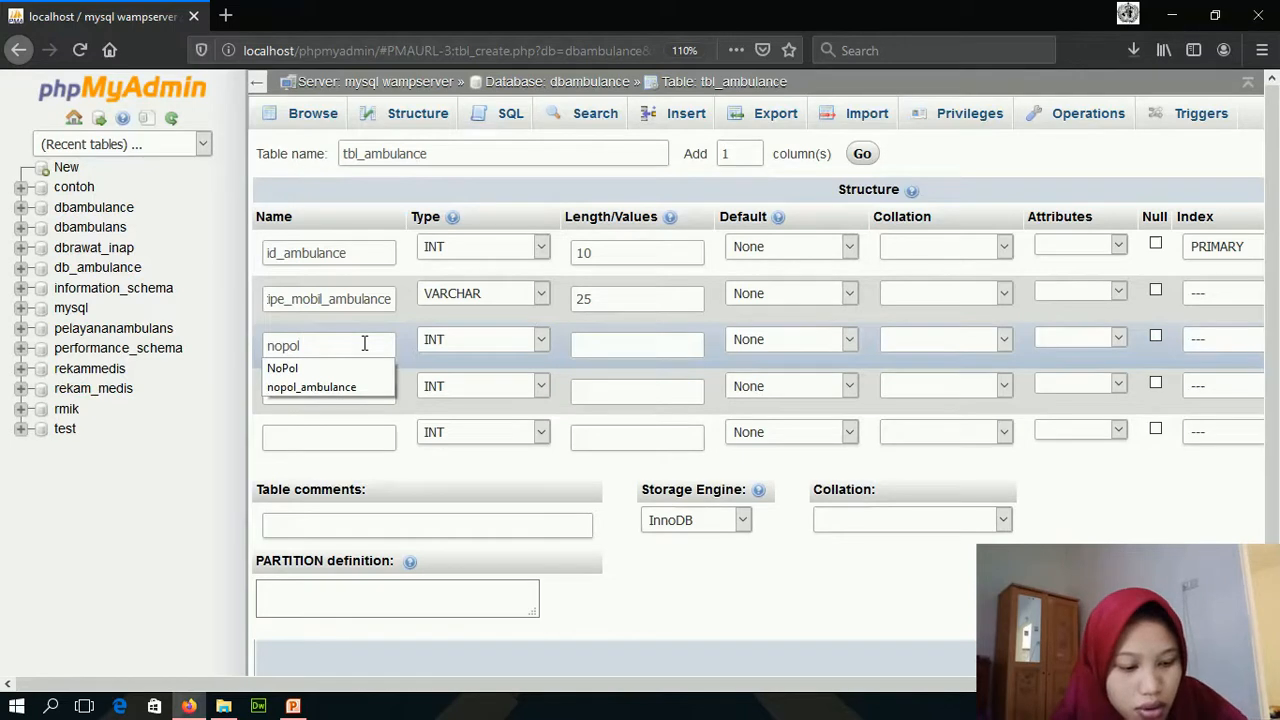
text(_ambulance)
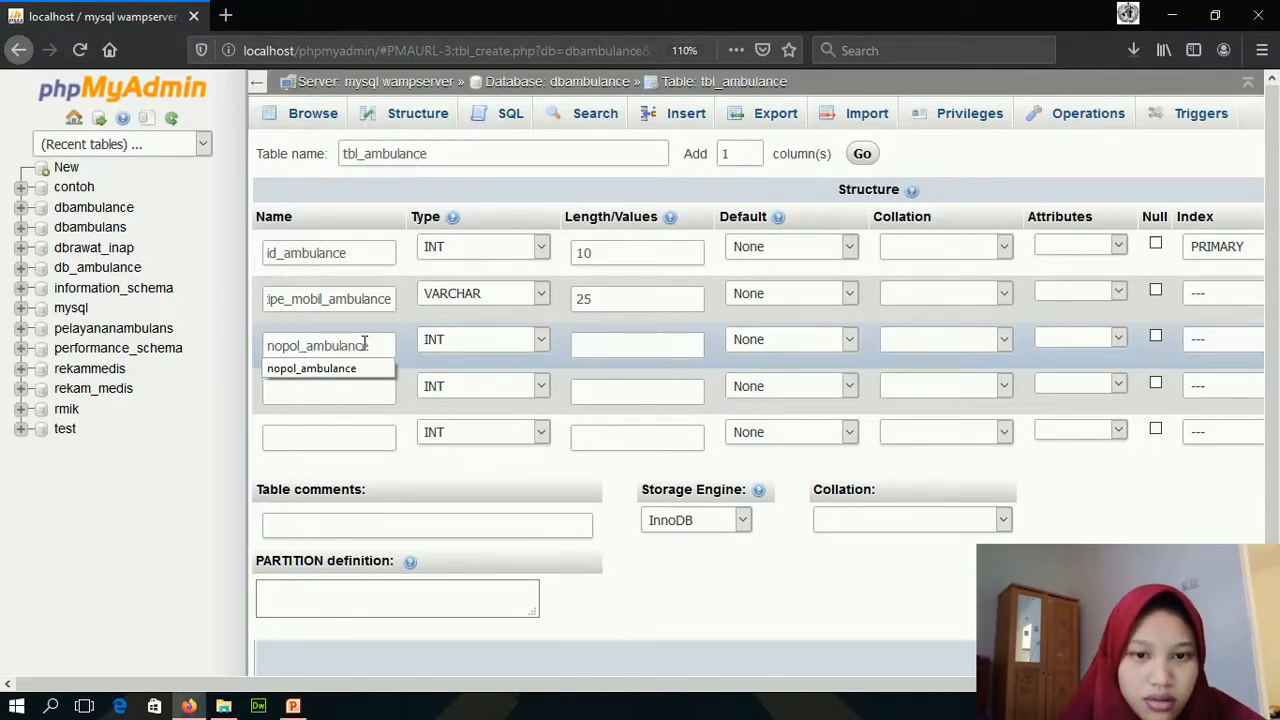
click(540, 338)
click(533, 389)
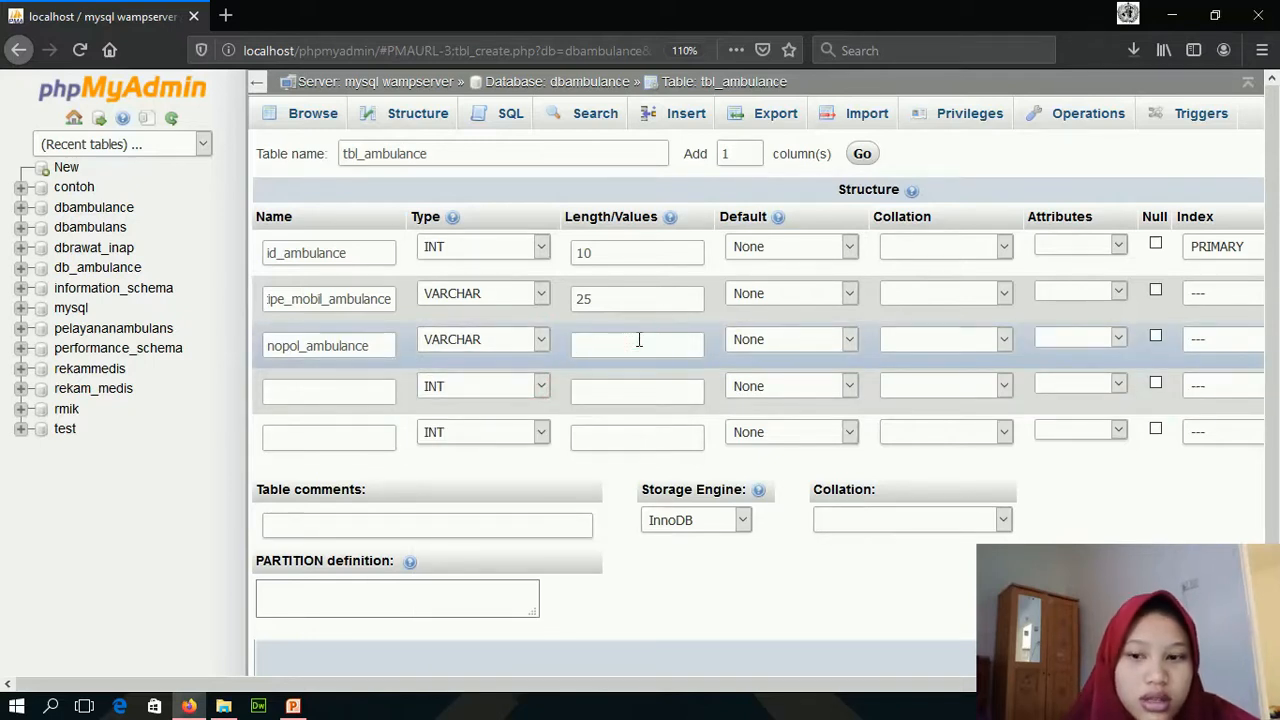
text(25)
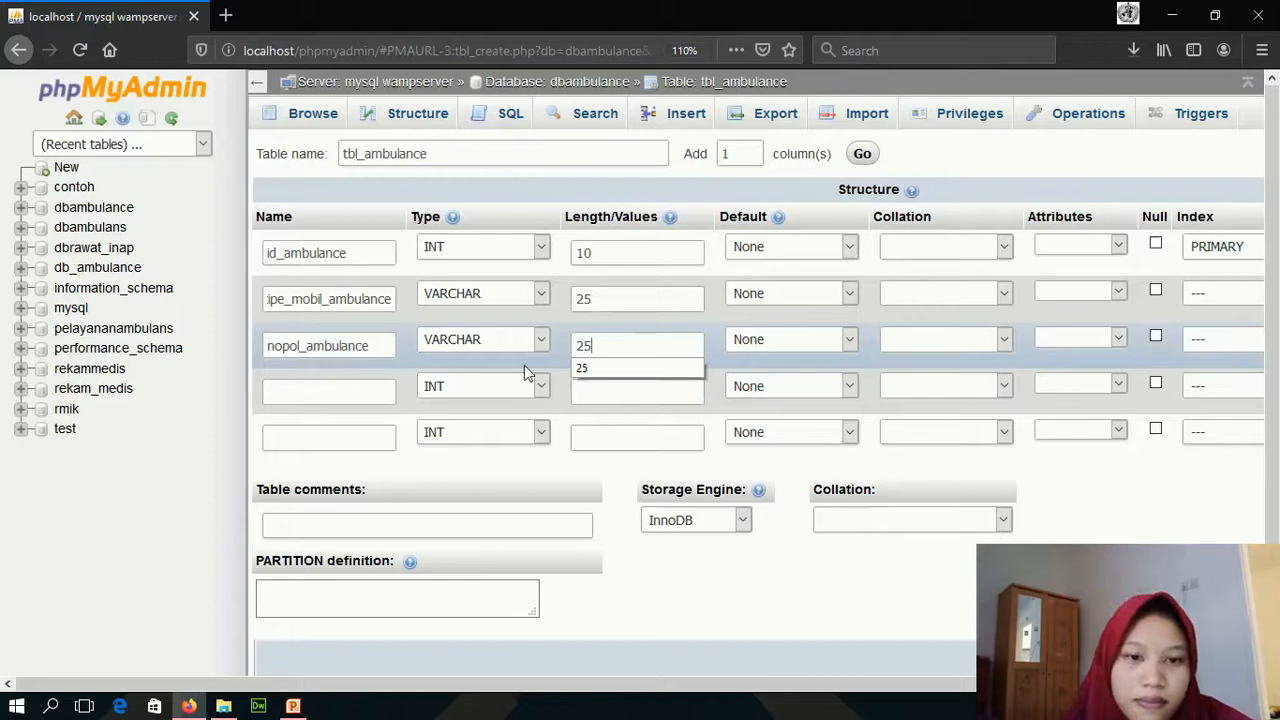
Name the table's fourth column jenis_bbm
click(368, 388)
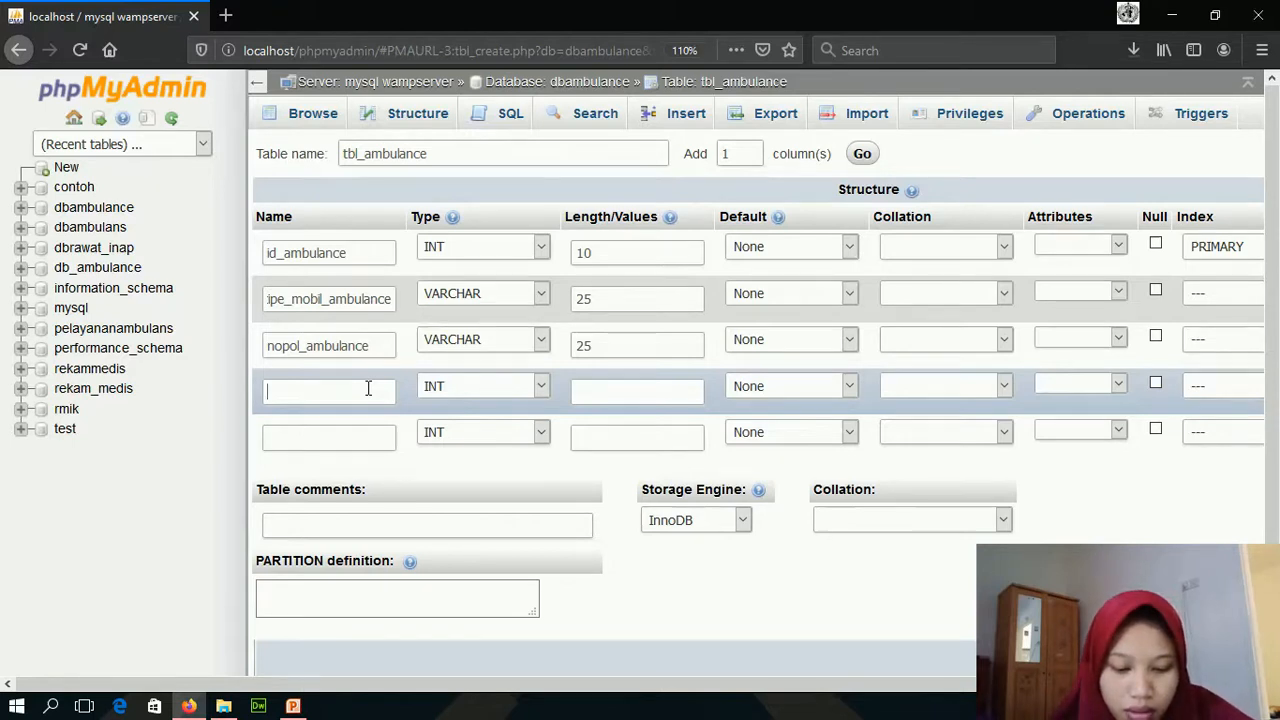
text(jenisbbm)
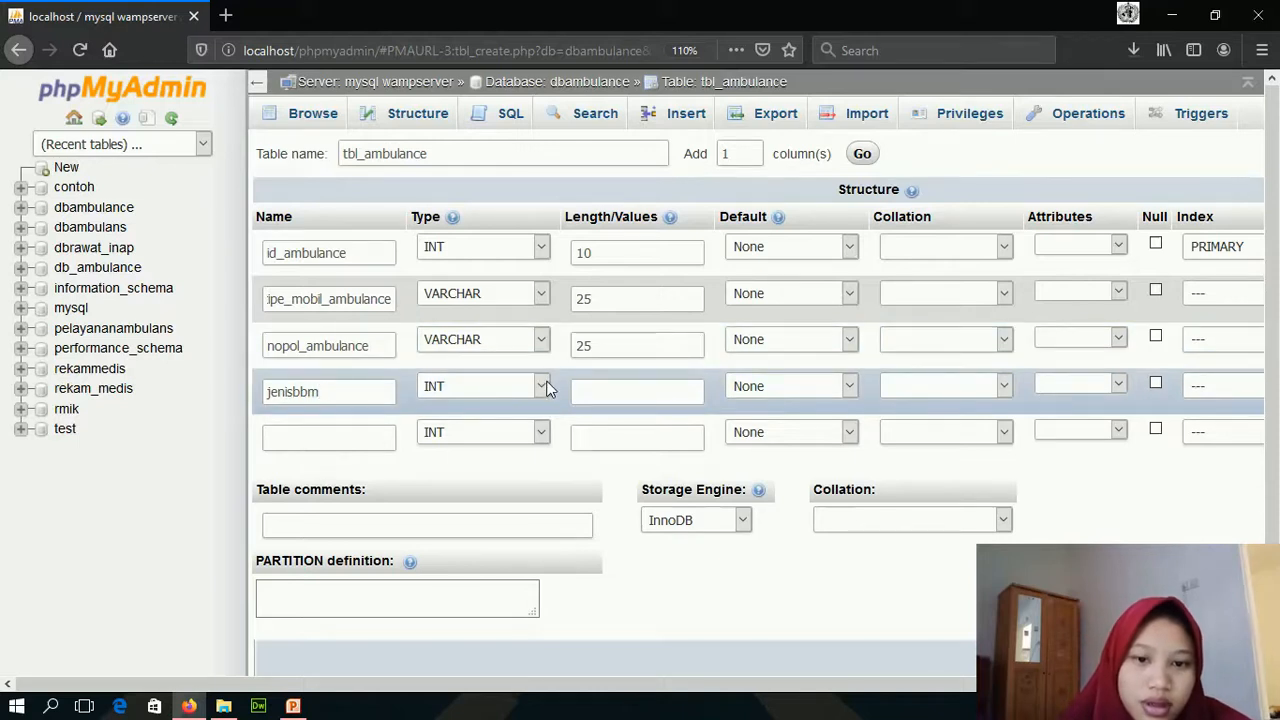
click(297, 388)
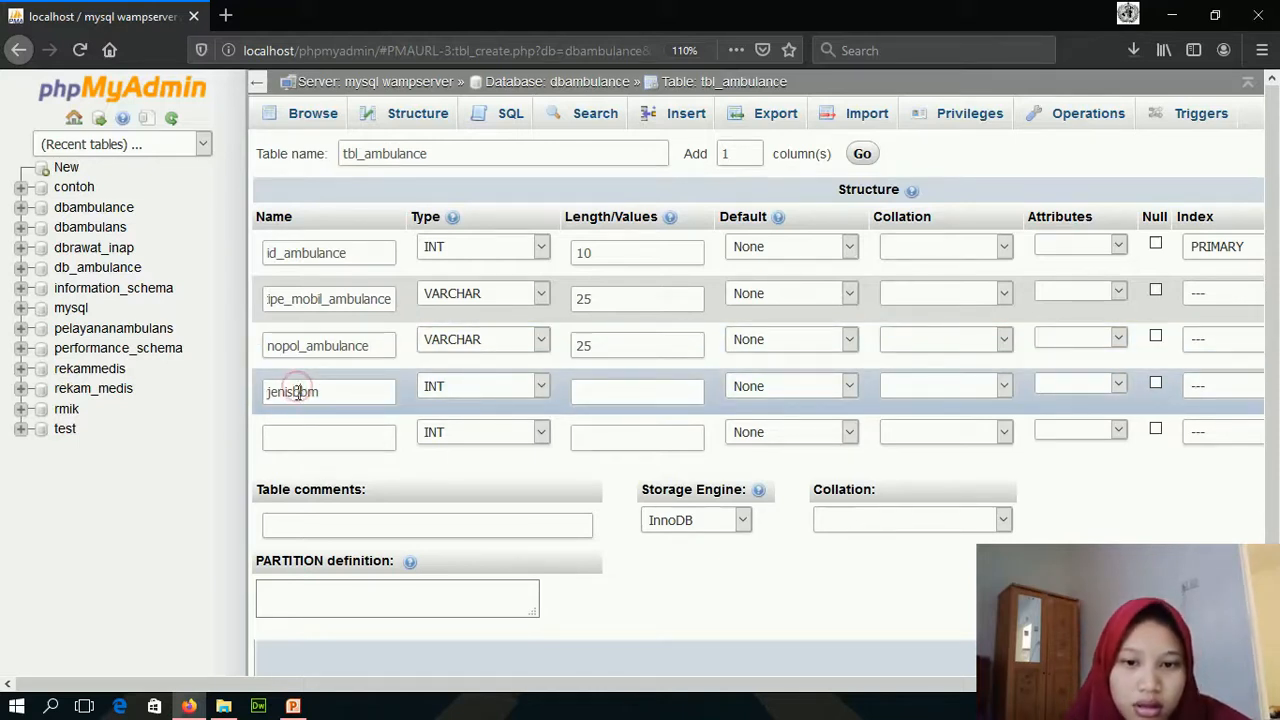
text(_)
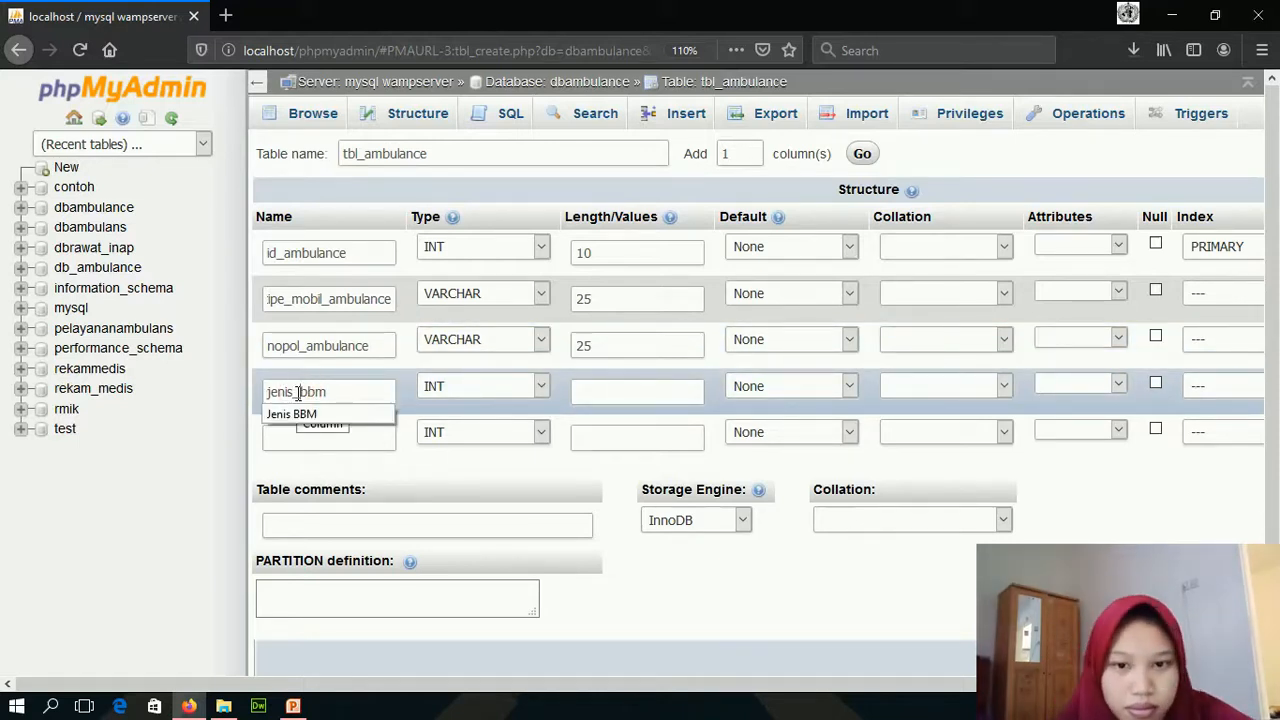
Set the jenis_bbm column's type to ENUM
click(541, 386)
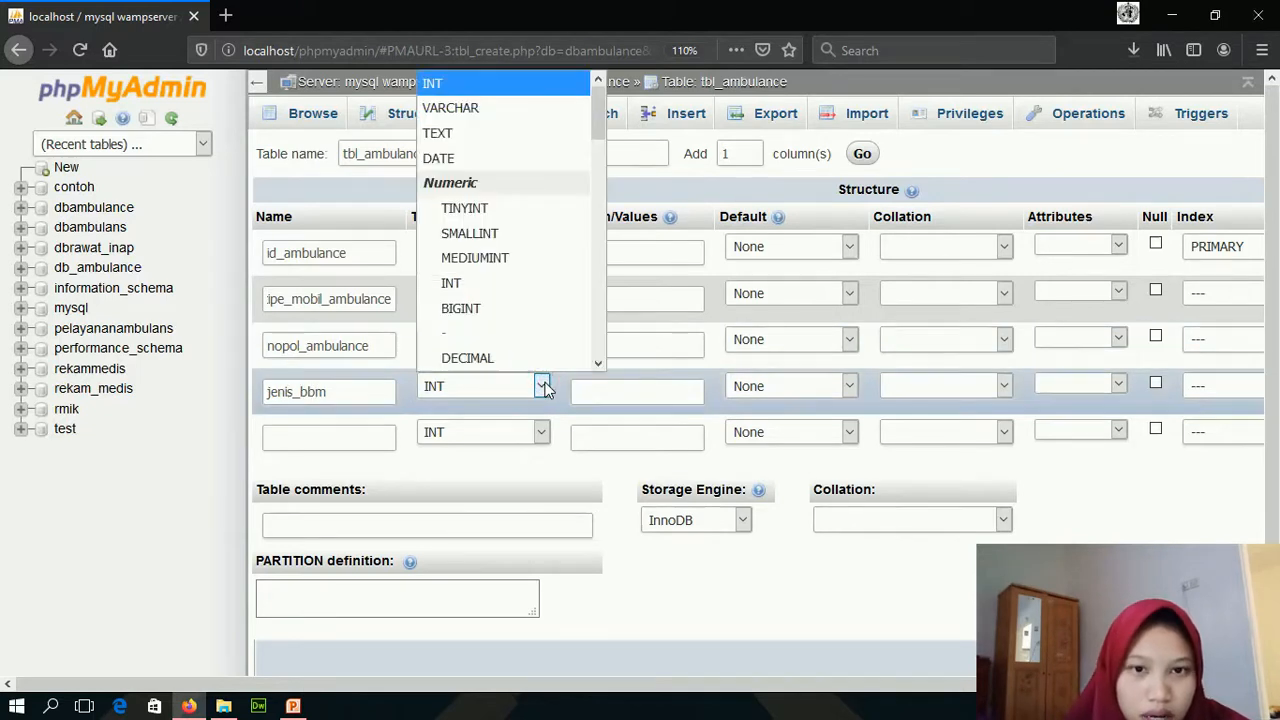
drag(603, 129, 599, 296)
click(549, 272)
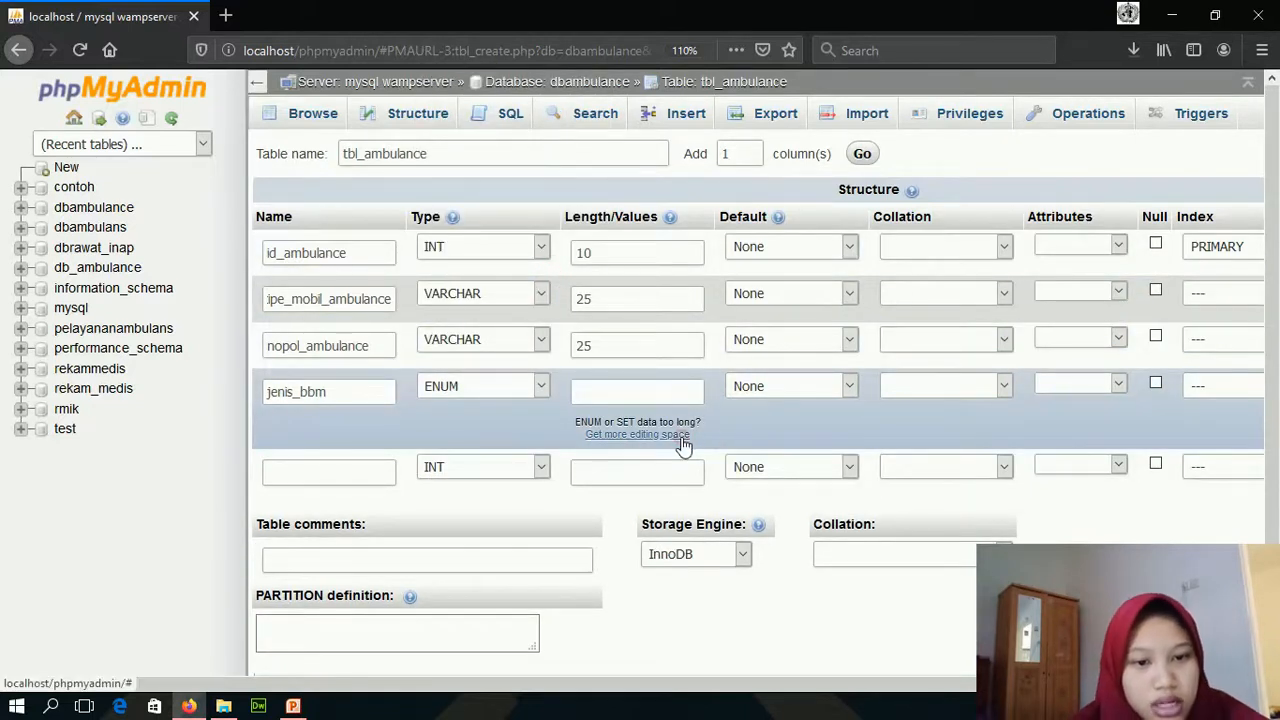
Define the allowed values of the jenis_bbm column as premium, pertamax, pertalite and solar
click(678, 435)
click(686, 297)
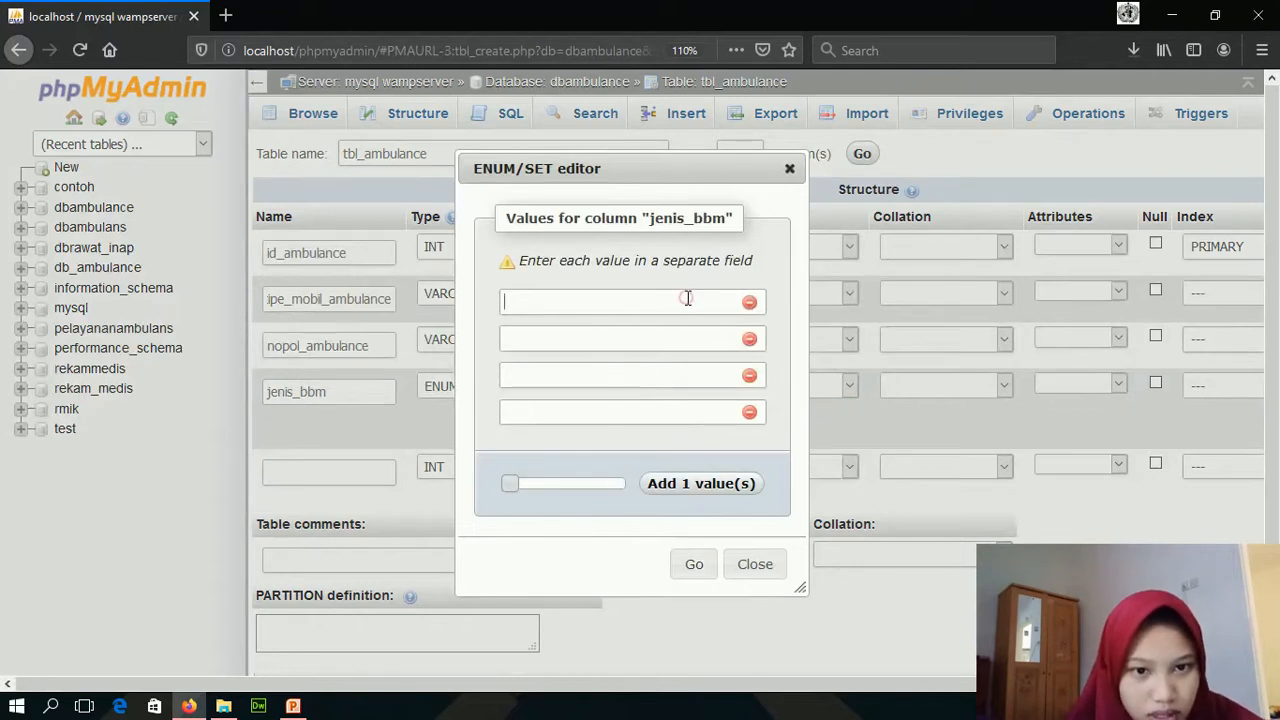
text(premium)
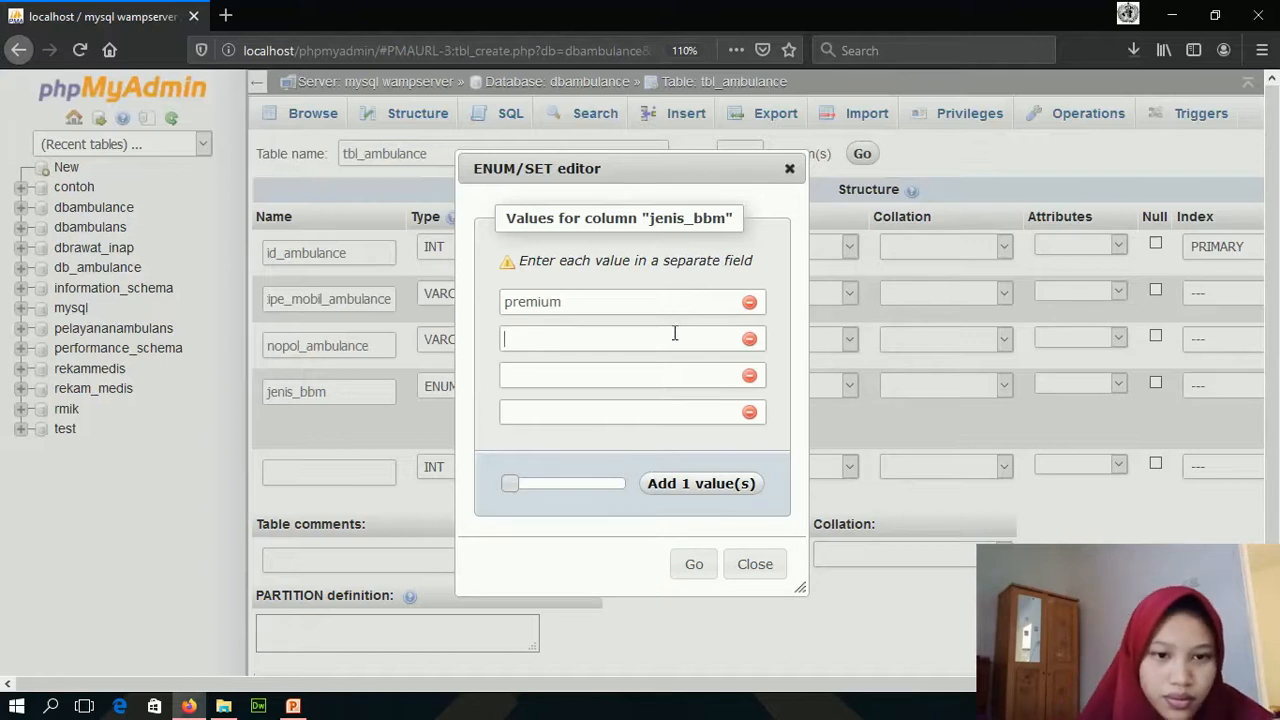
click(674, 333)
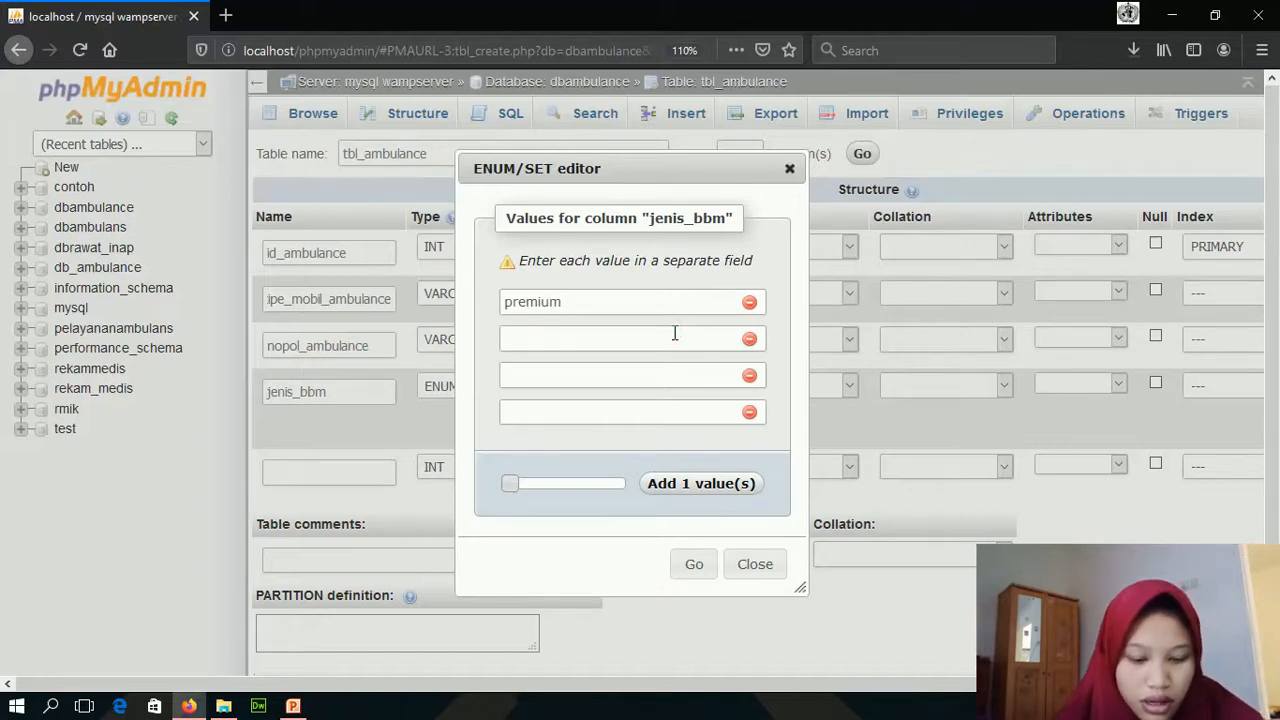
text(pertamax)
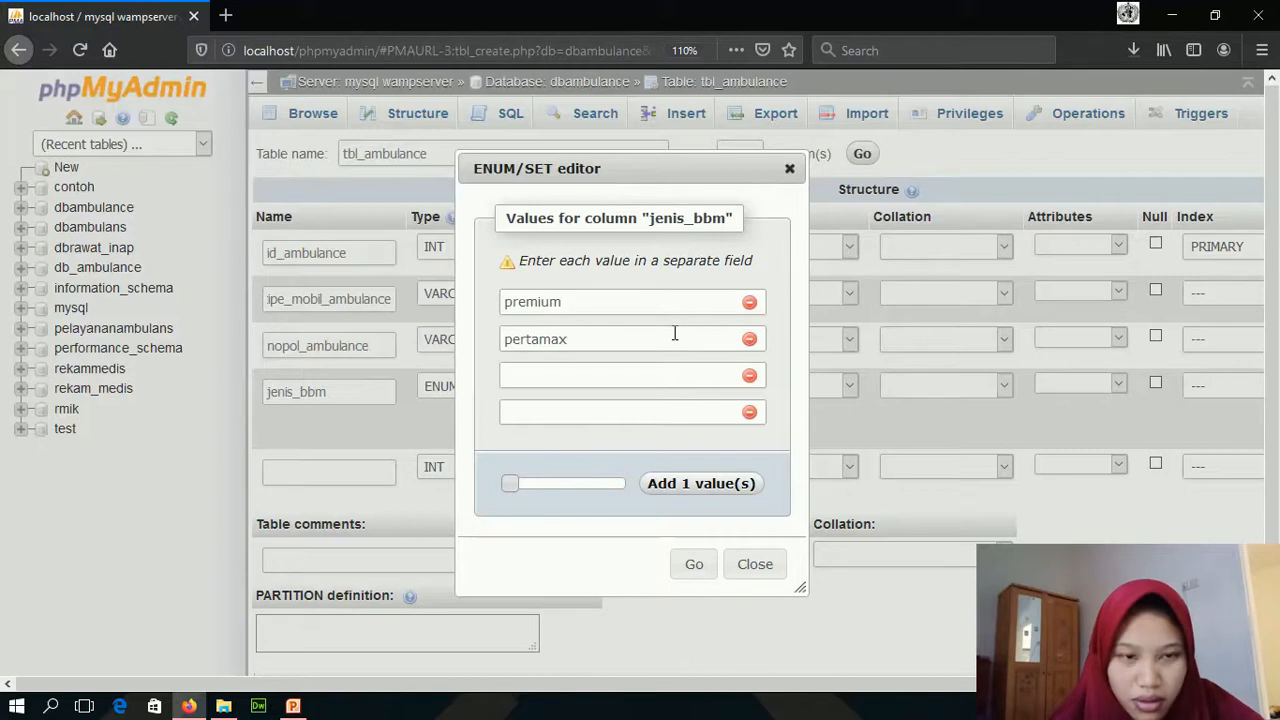
click(660, 370)
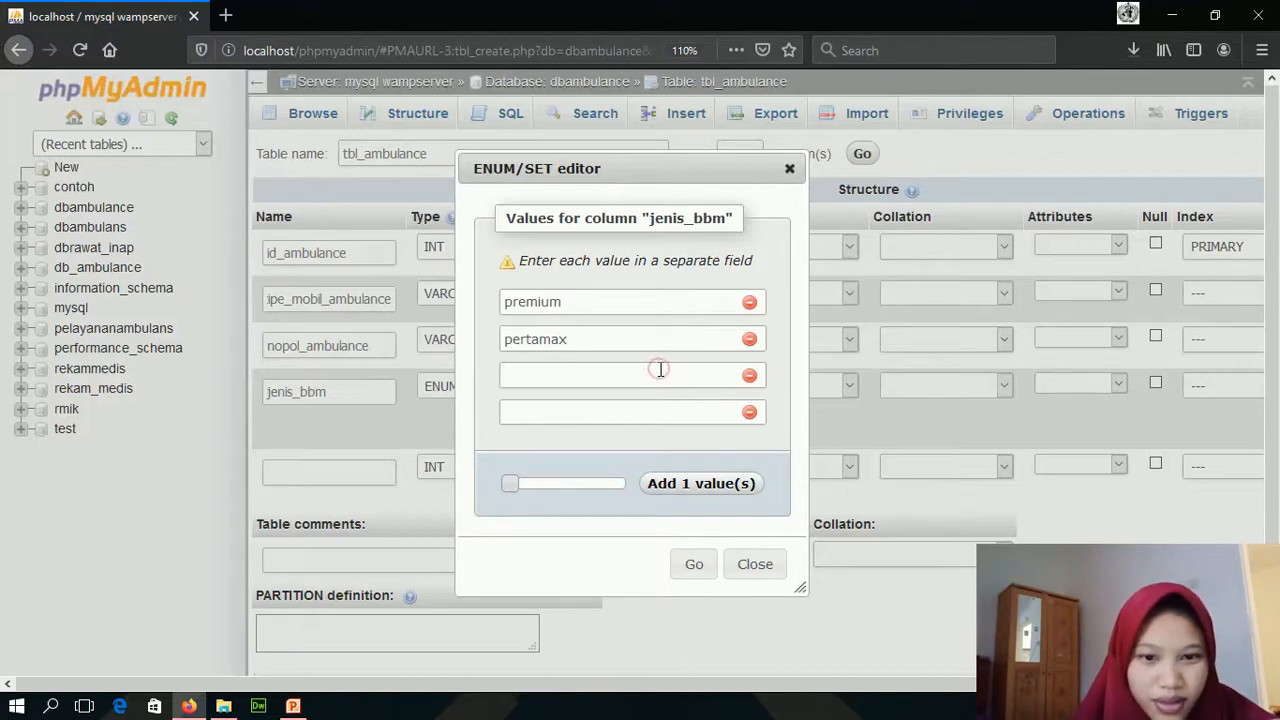
text(pertalite)
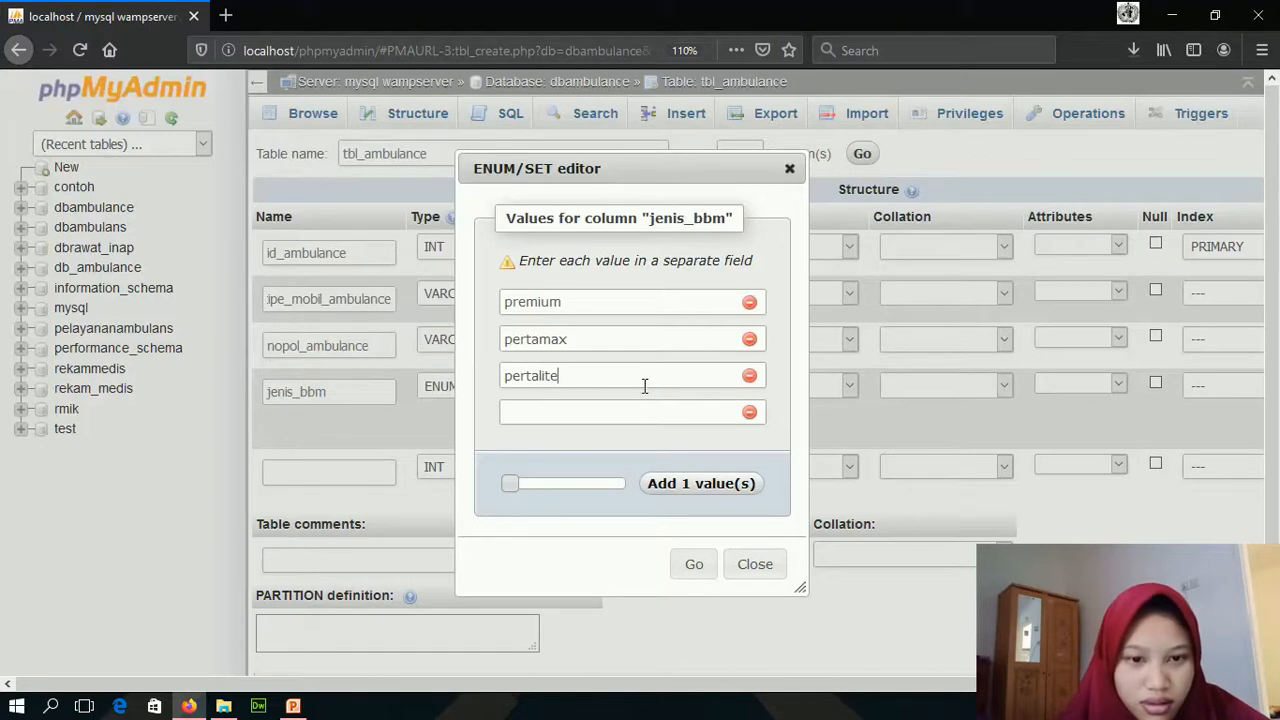
click(635, 418)
text(solar)
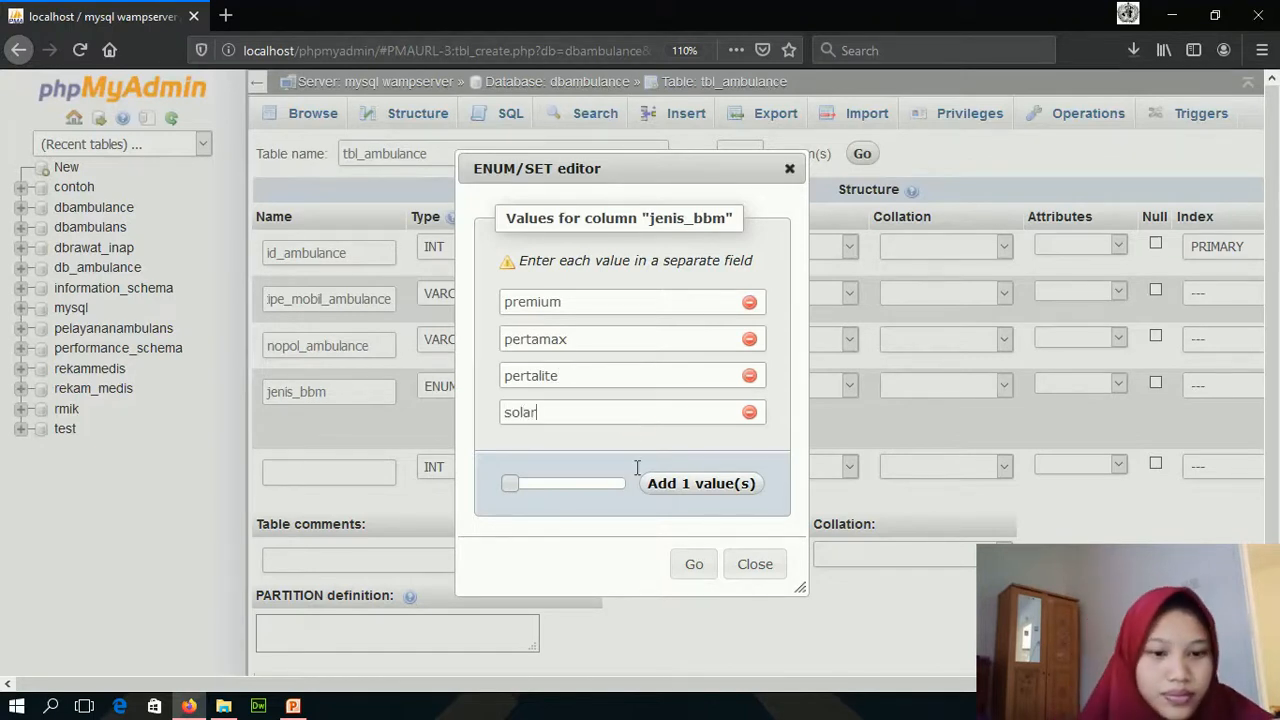
click(690, 563)
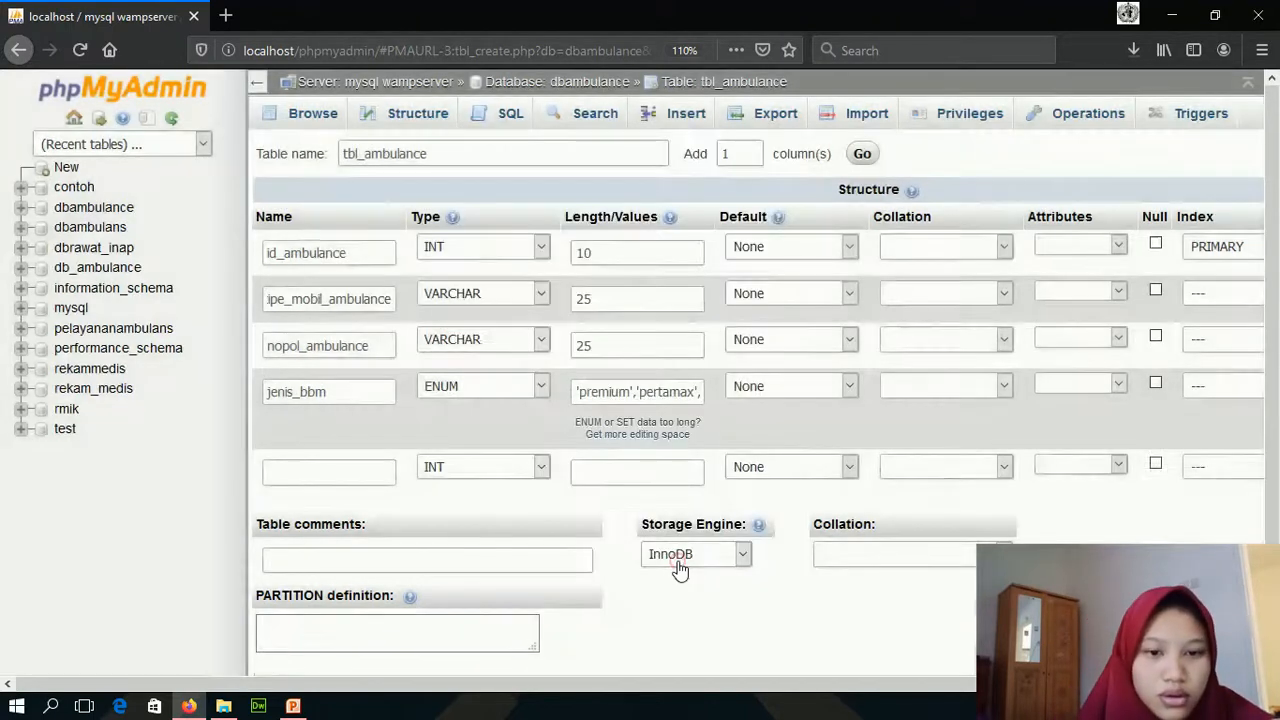
Define the fifth column as tahun, keeping type INT, with a length of 10
click(392, 476)
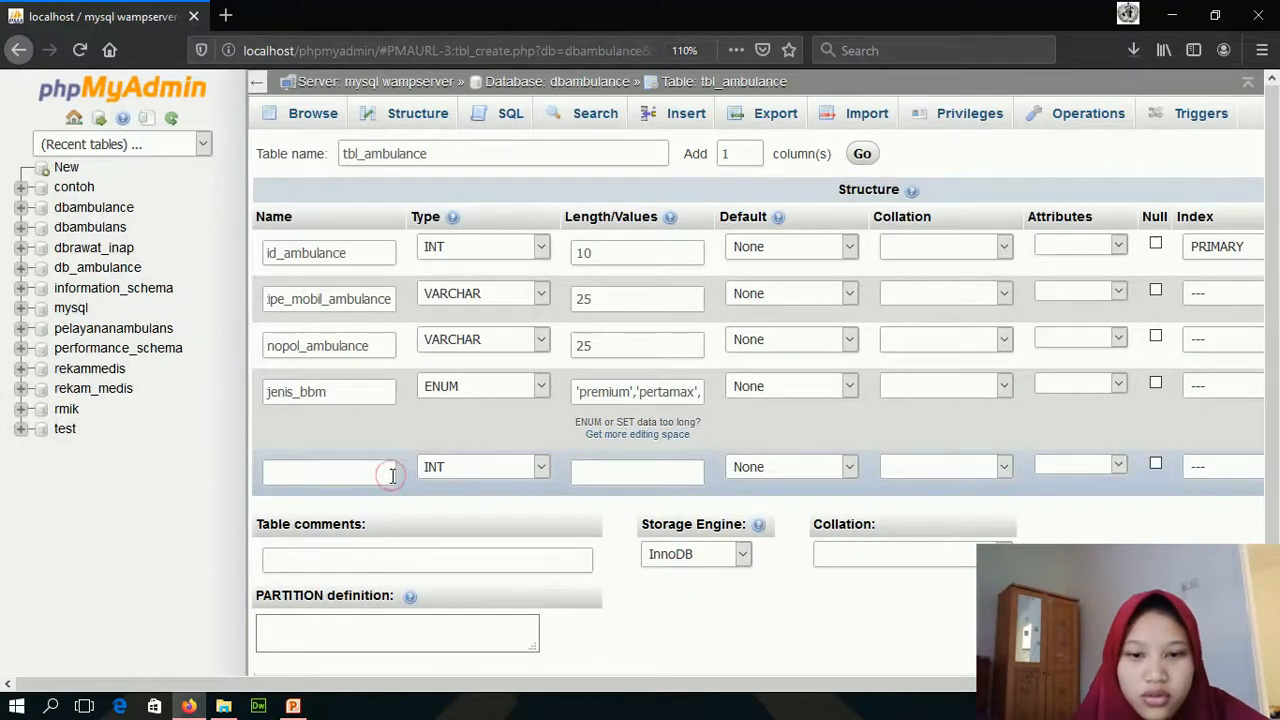
text(tahun)
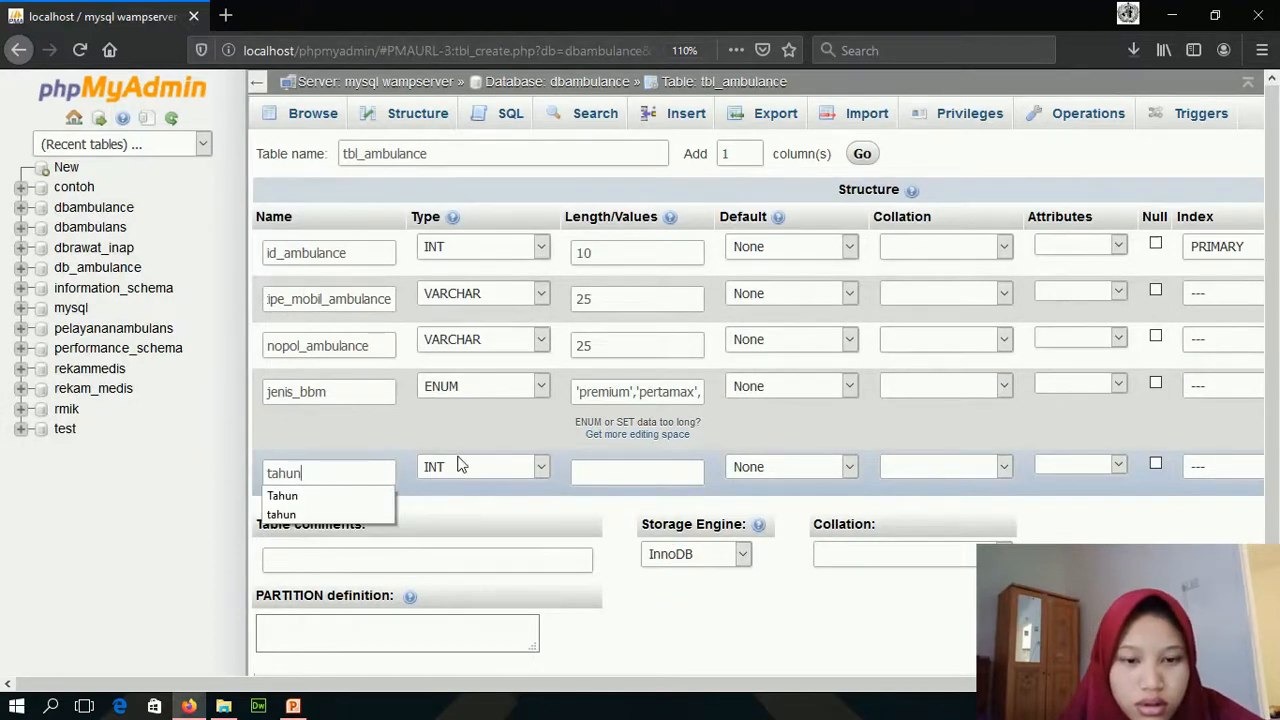
click(616, 469)
text(10)
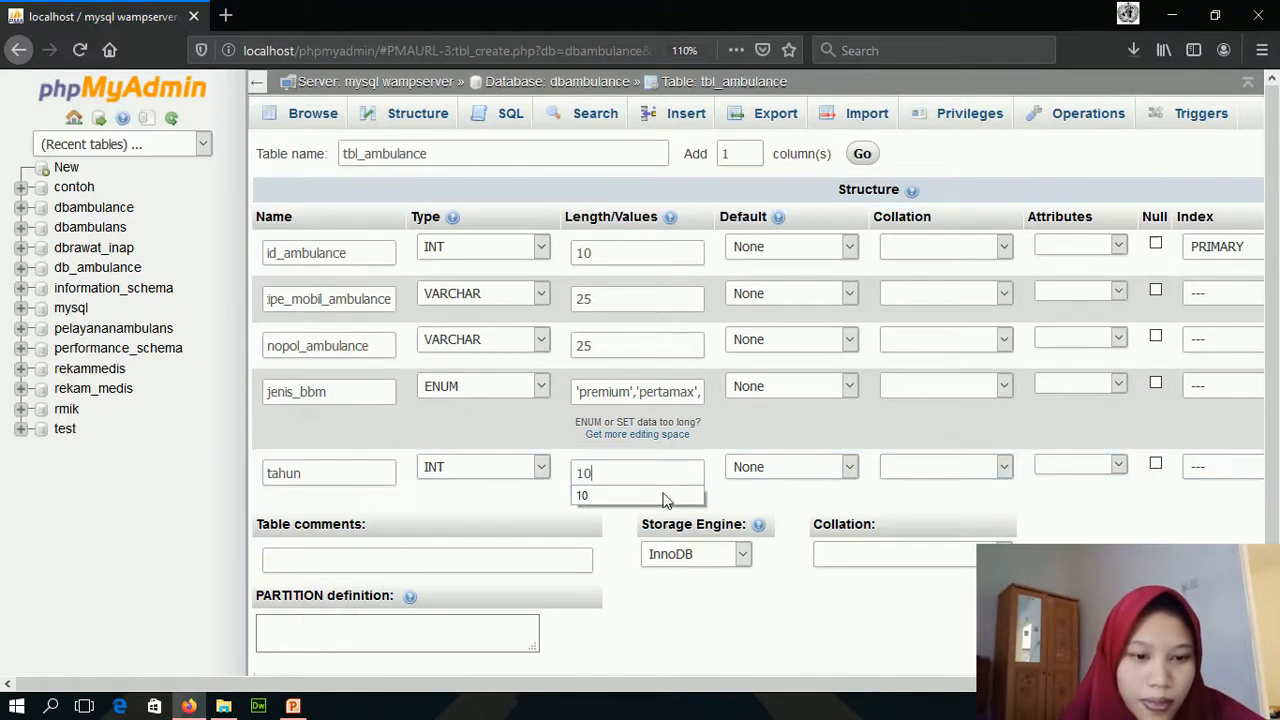
Save the tbl_ambulance definition to create the table in dbambulance
click(733, 656)
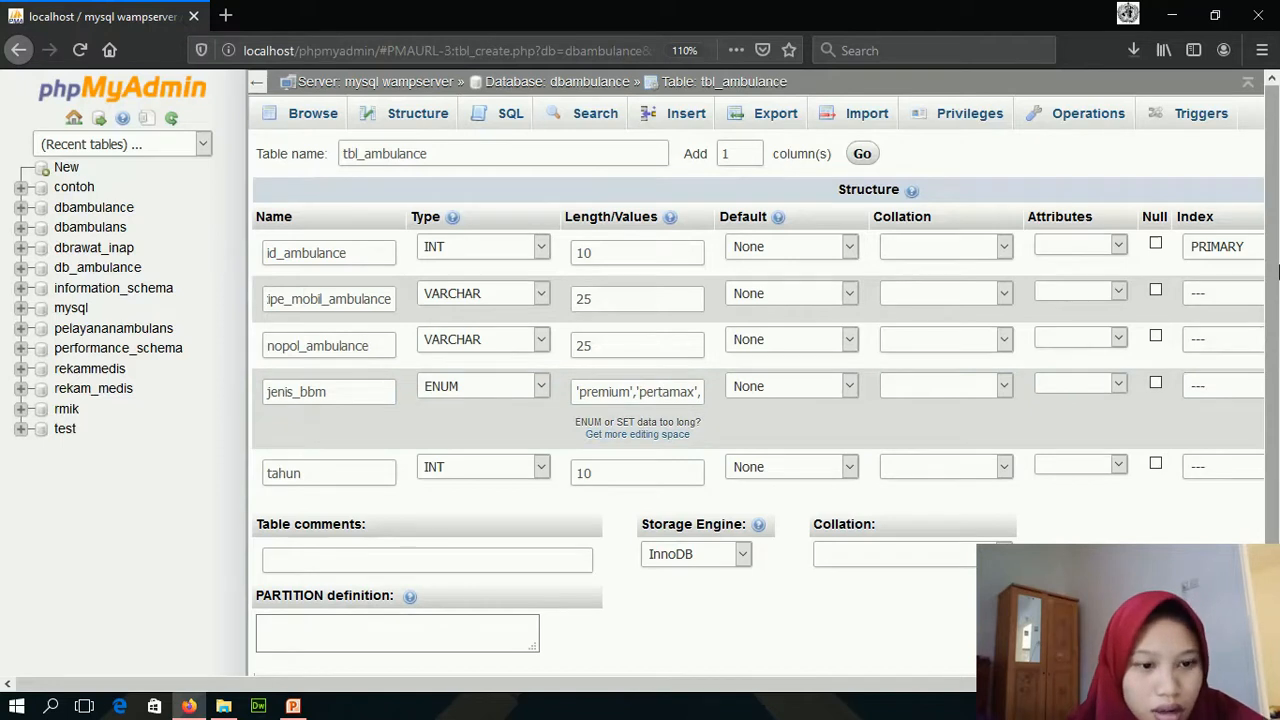
scroll(1277, 270, down, 2)
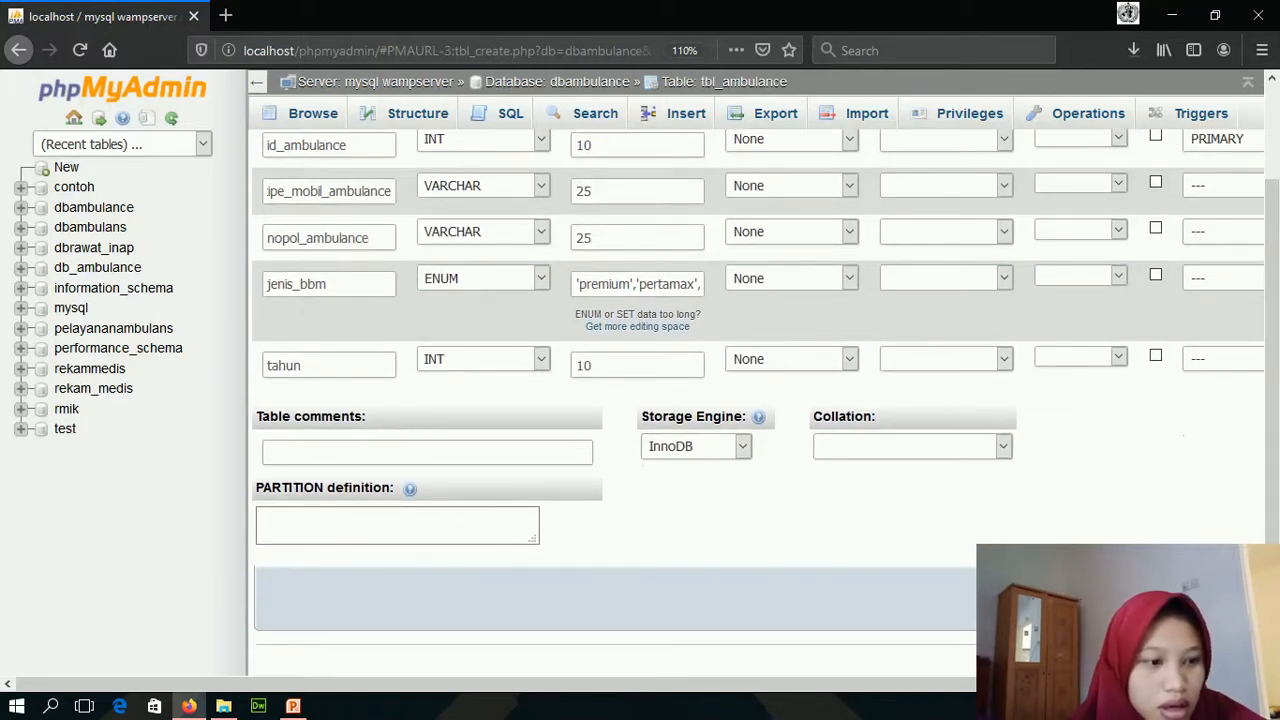
click(1232, 598)
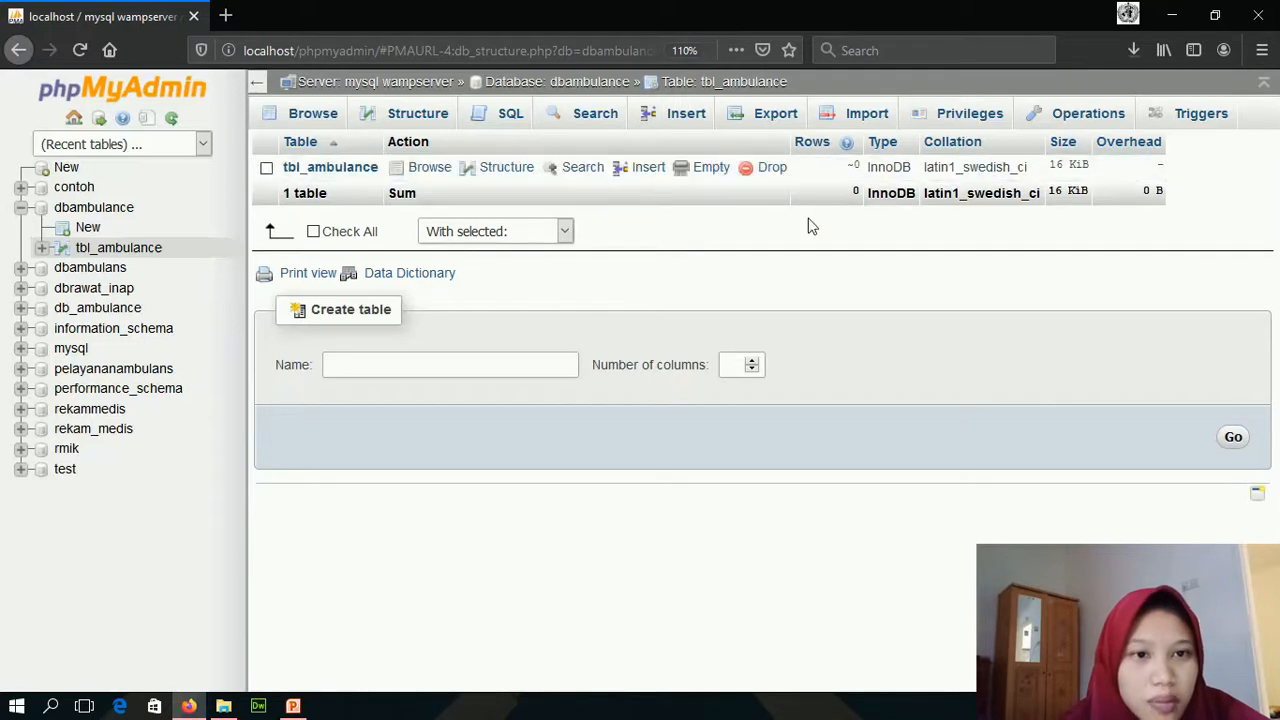
Start a first new record in tbl_ambulance with id_ambulance 21232 and tipe_mobil_ambulance luxio
click(690, 115)
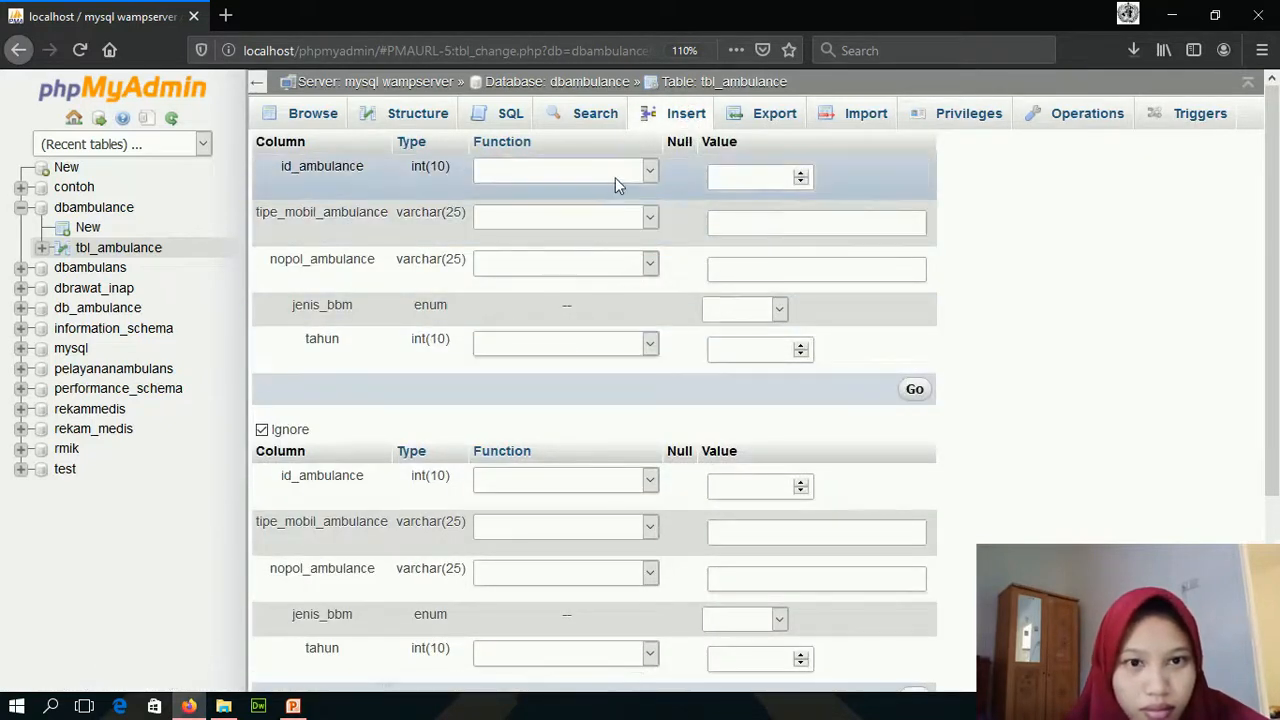
click(758, 173)
text(21232)
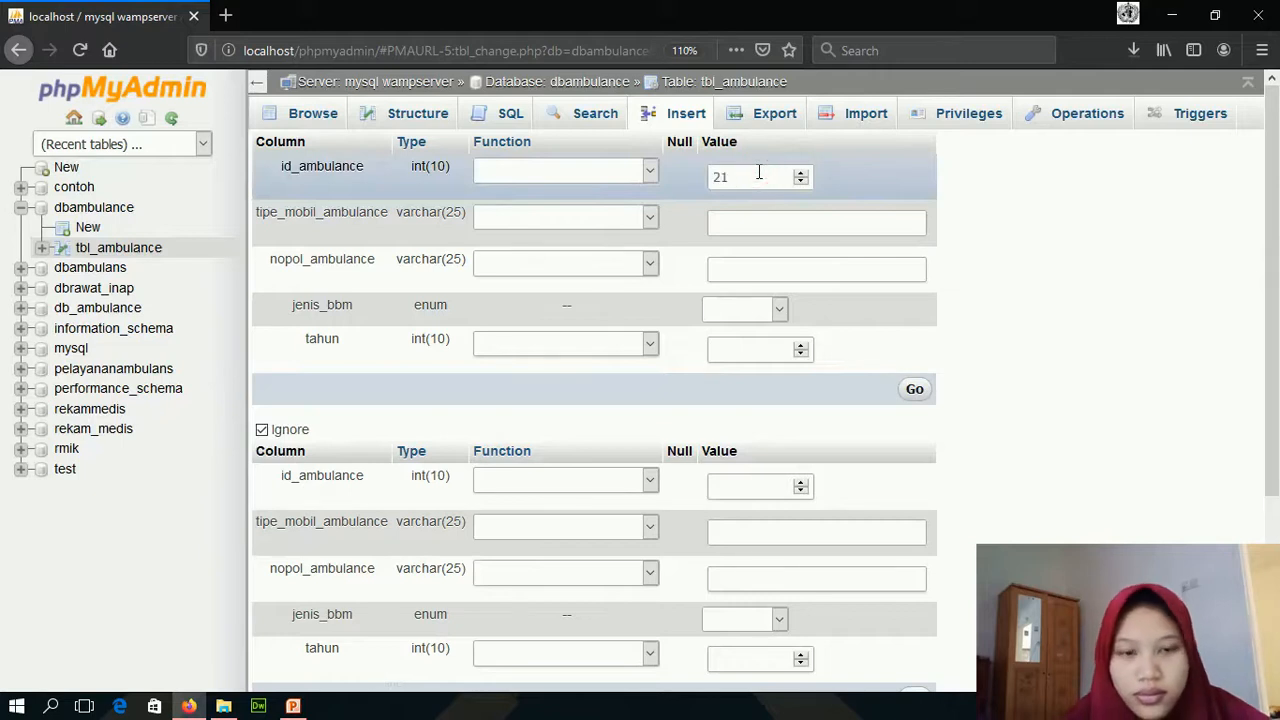
click(757, 214)
text(luxio)
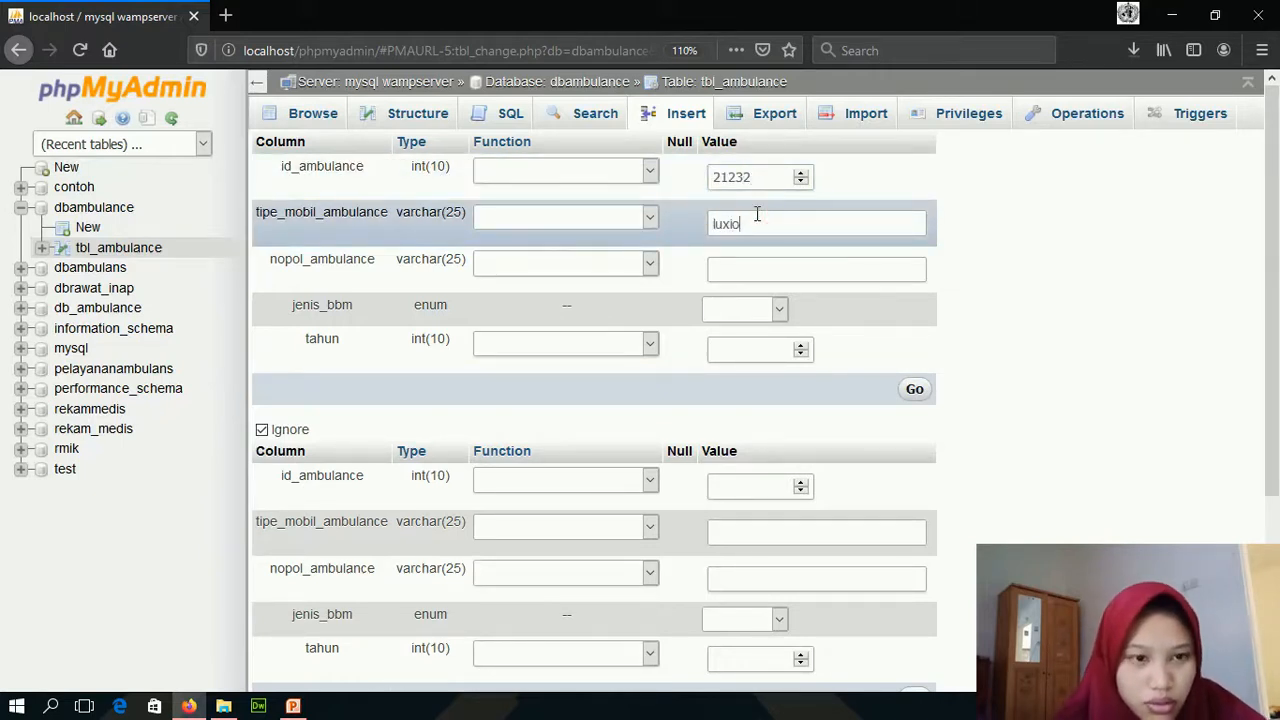
Enter N 3253 J as the first record's nopol_ambulance
click(743, 270)
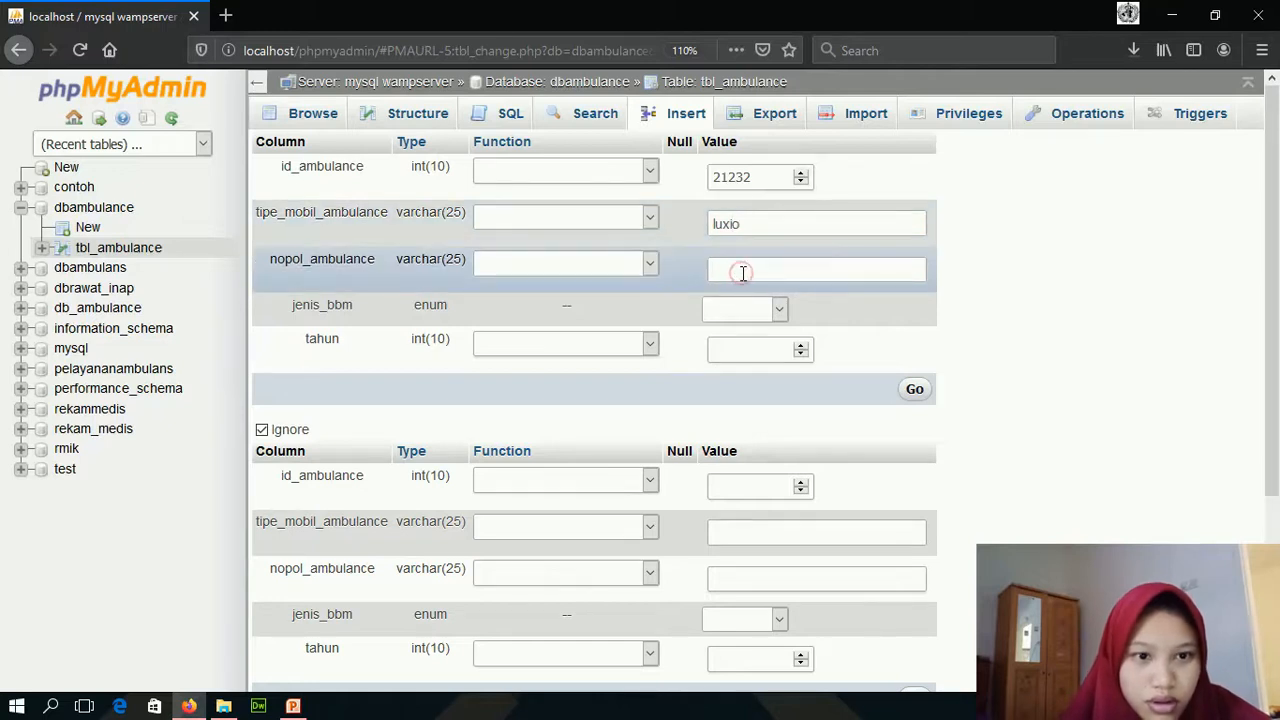
text(NN)
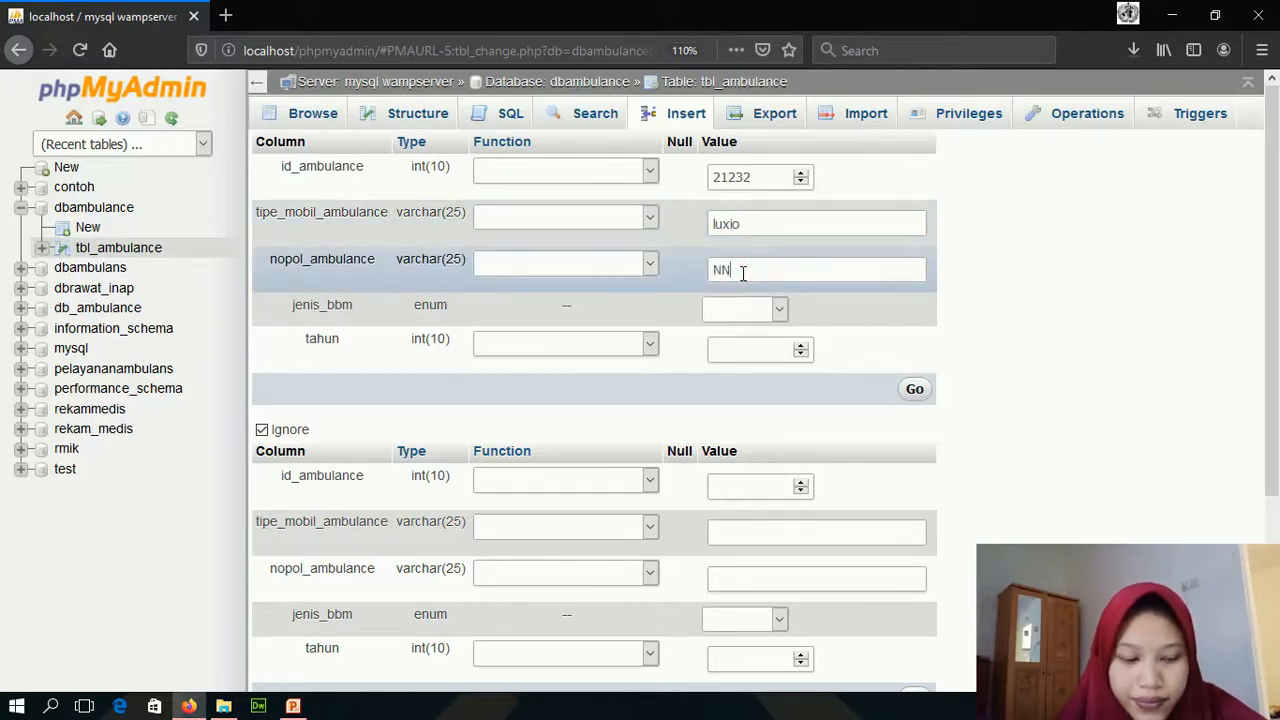
key(BackSpace)
text(3253 J)
Set the first record's jenis_bbm to premium and its tahun to 2010
click(772, 309)
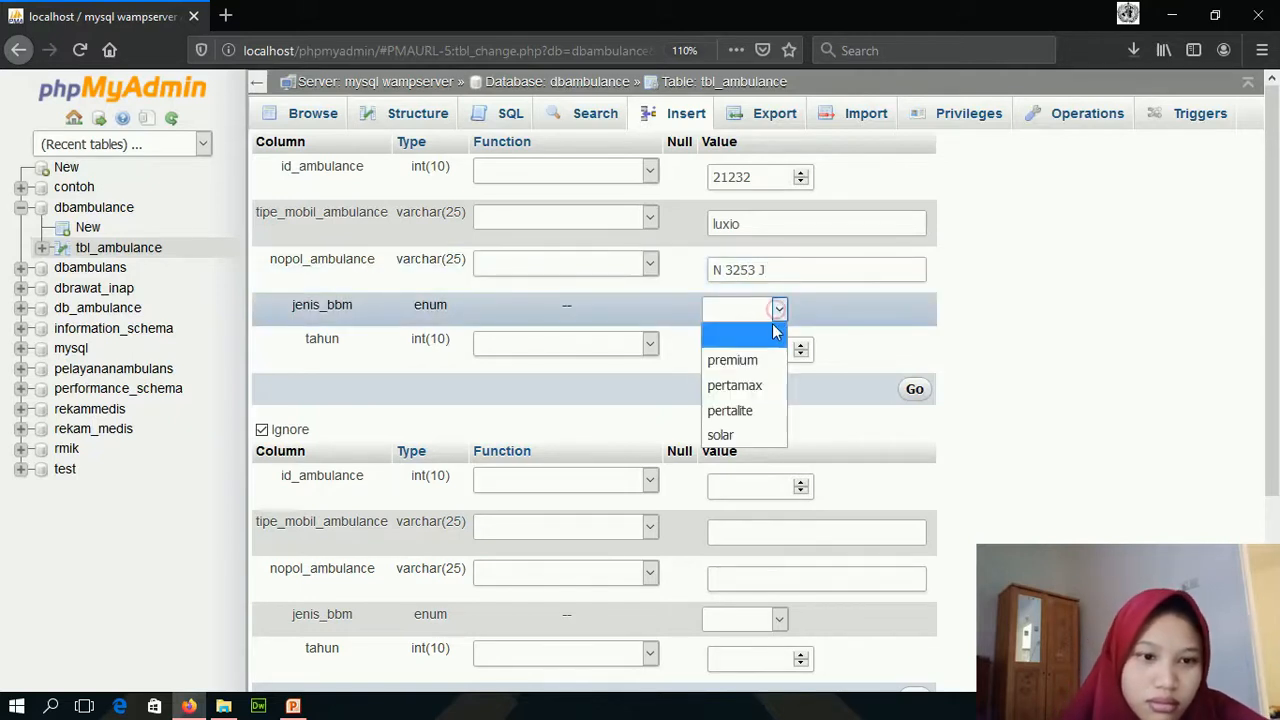
click(762, 353)
text(20)
text(19)
key(BackSpace)
text(0)
Fill in the second record with id_ambulance 43859 and tipe_mobil_ambulance alphard
click(749, 484)
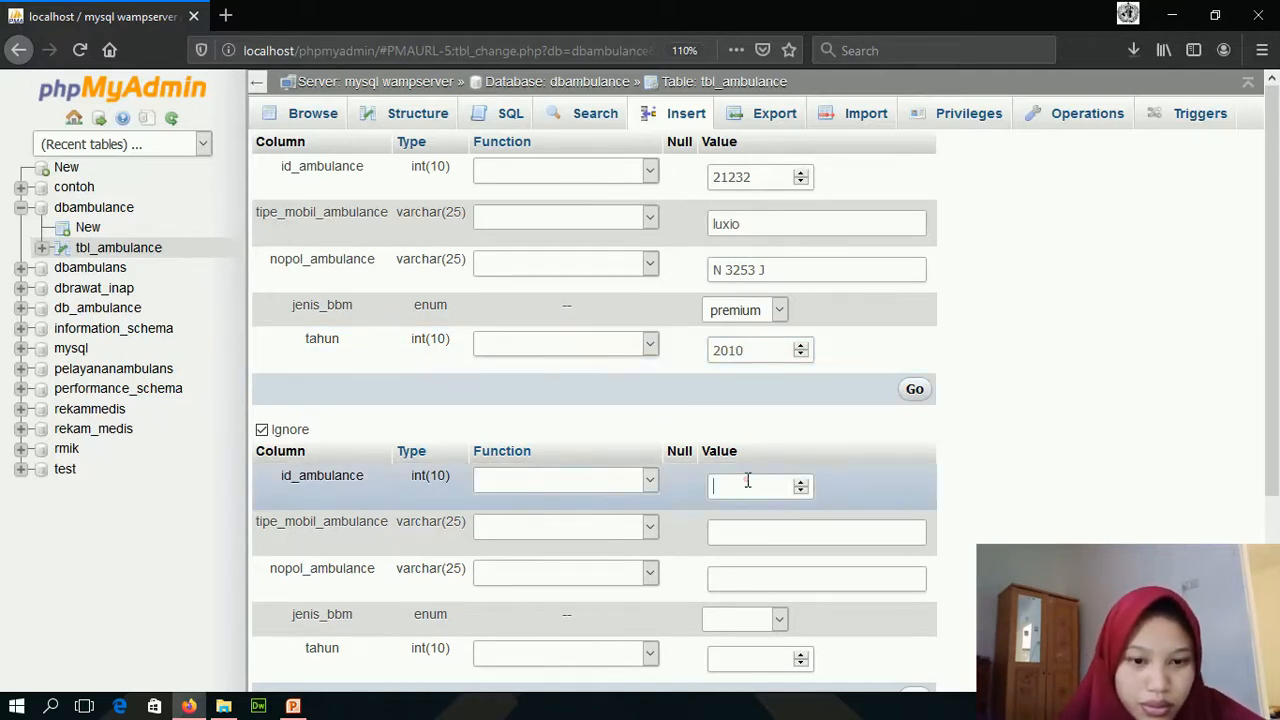
text(43859)
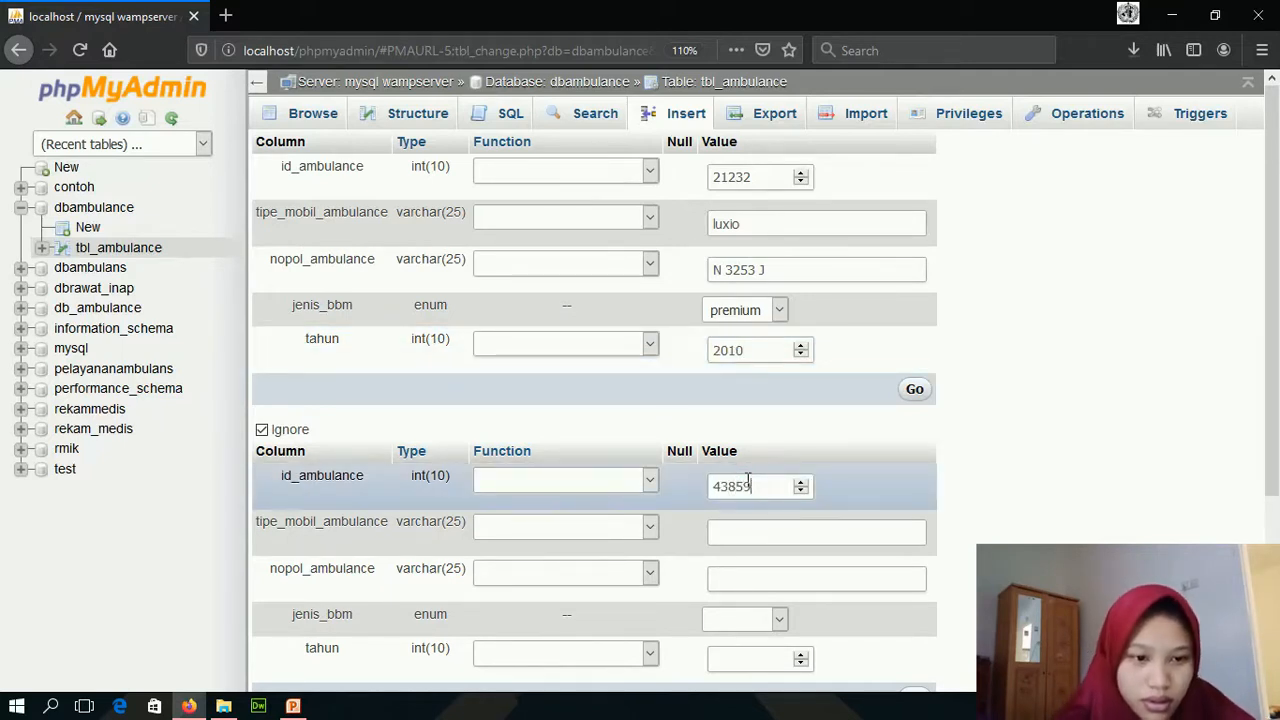
click(746, 527)
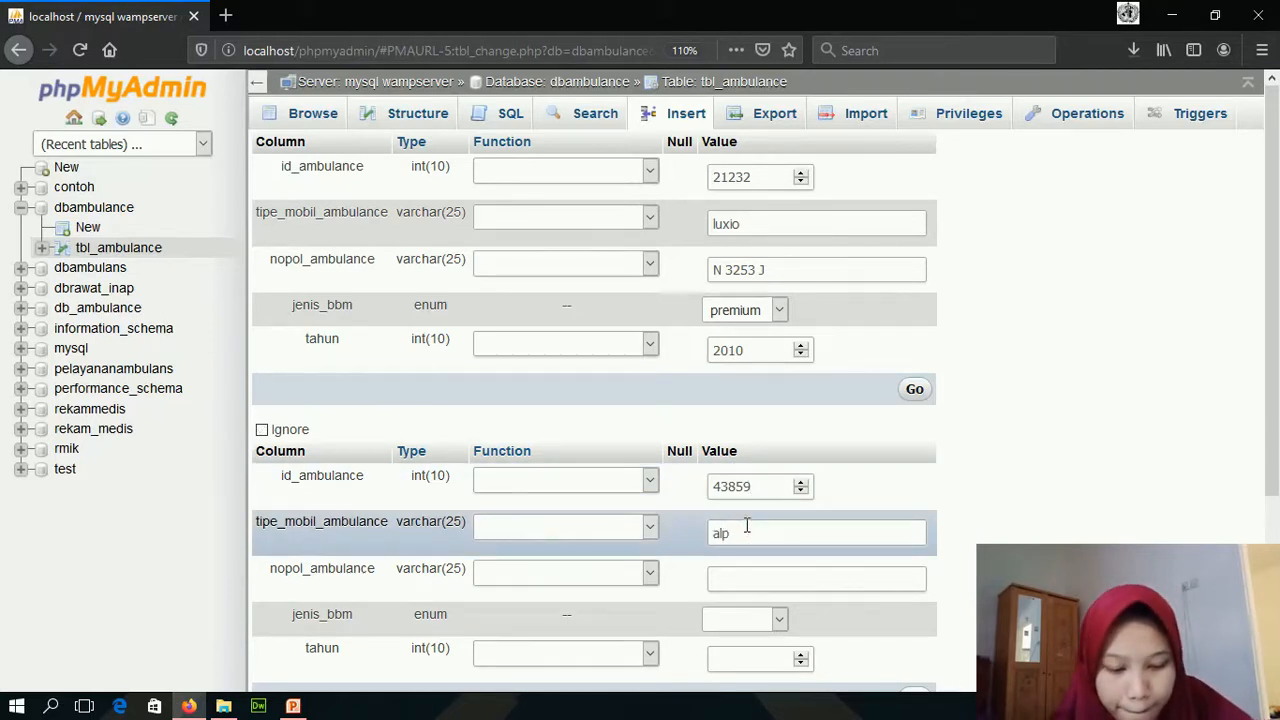
text(alphar)
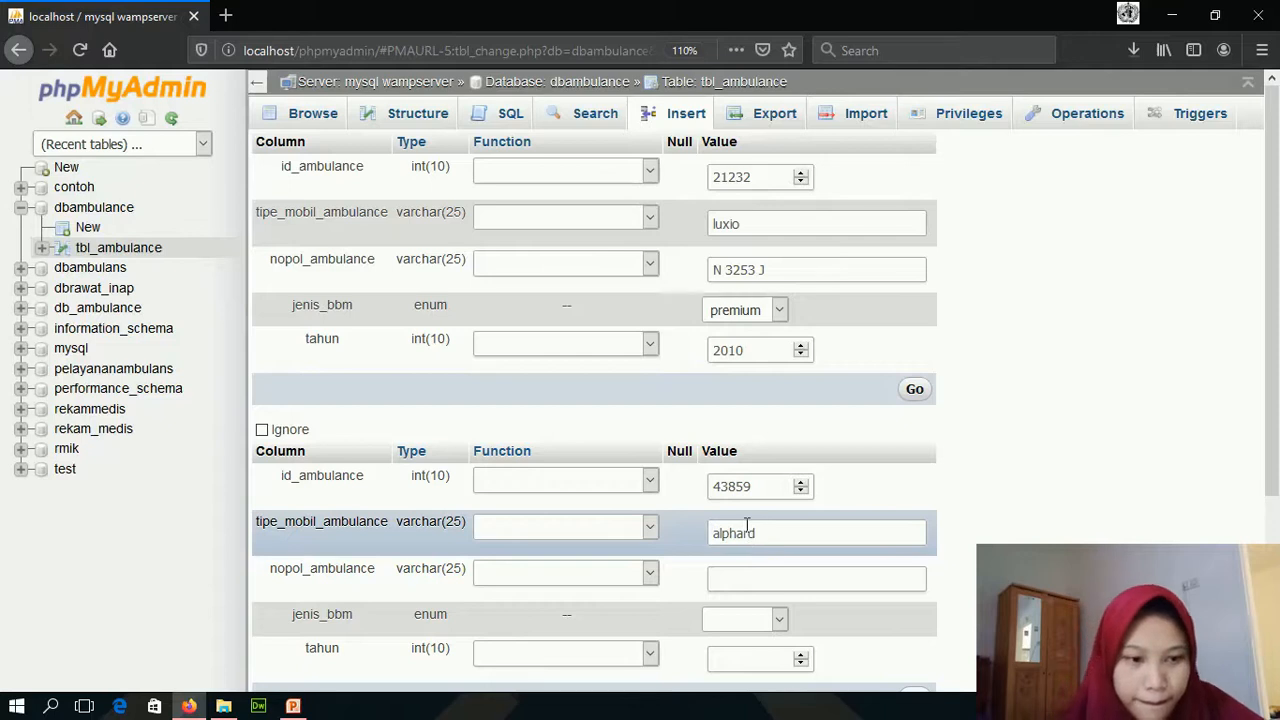
text(d)
Set the second record's nopol_ambulance to N 8936 K and its jenis_bbm to solar
click(738, 571)
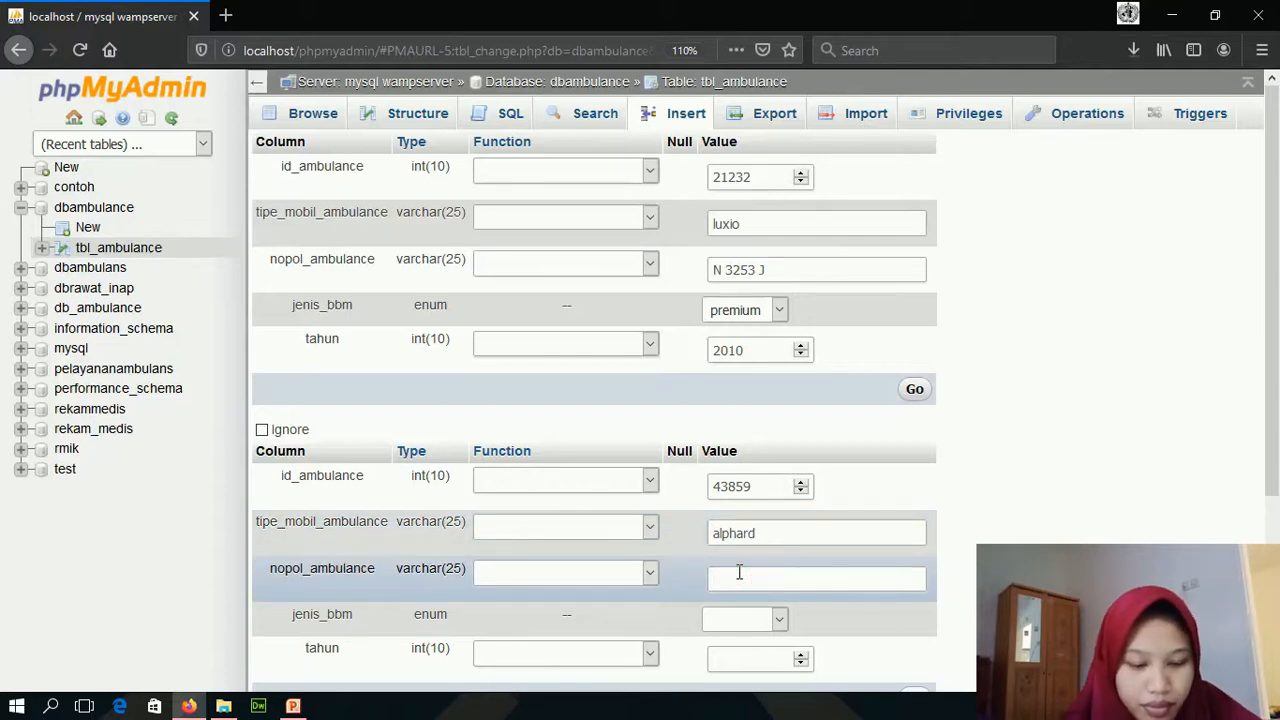
text(N 89562)
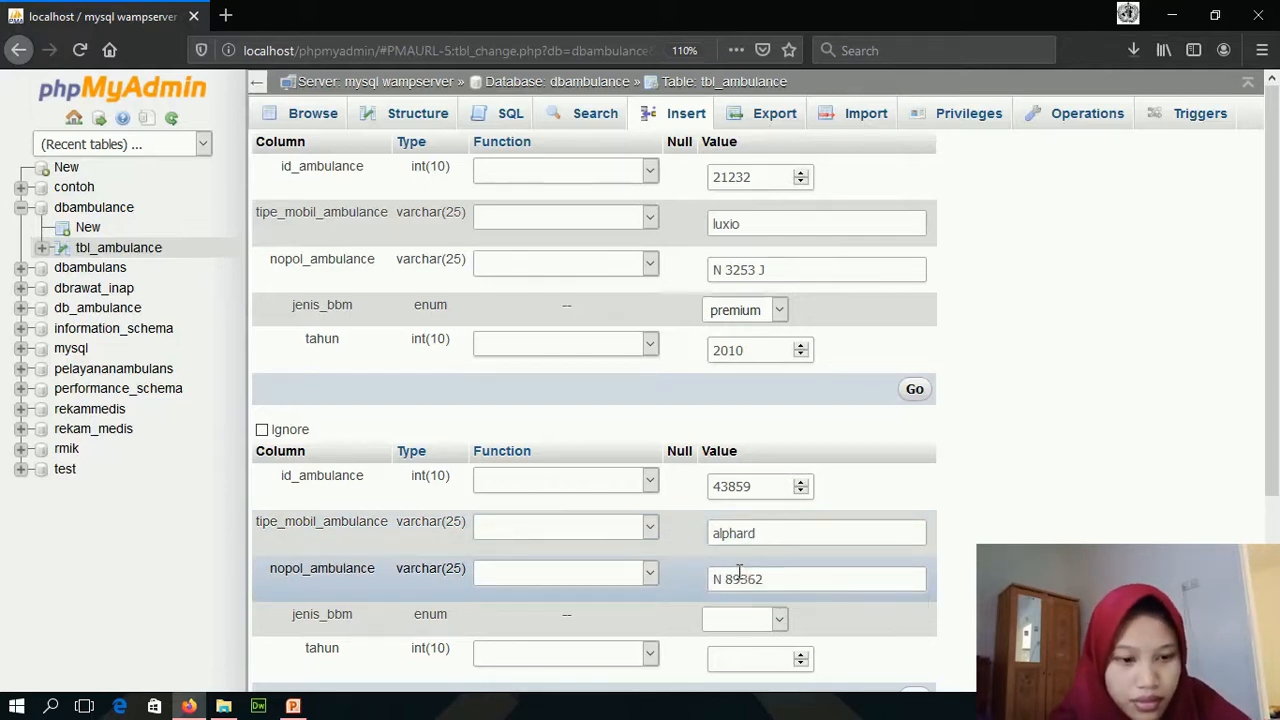
key(BackSpace)
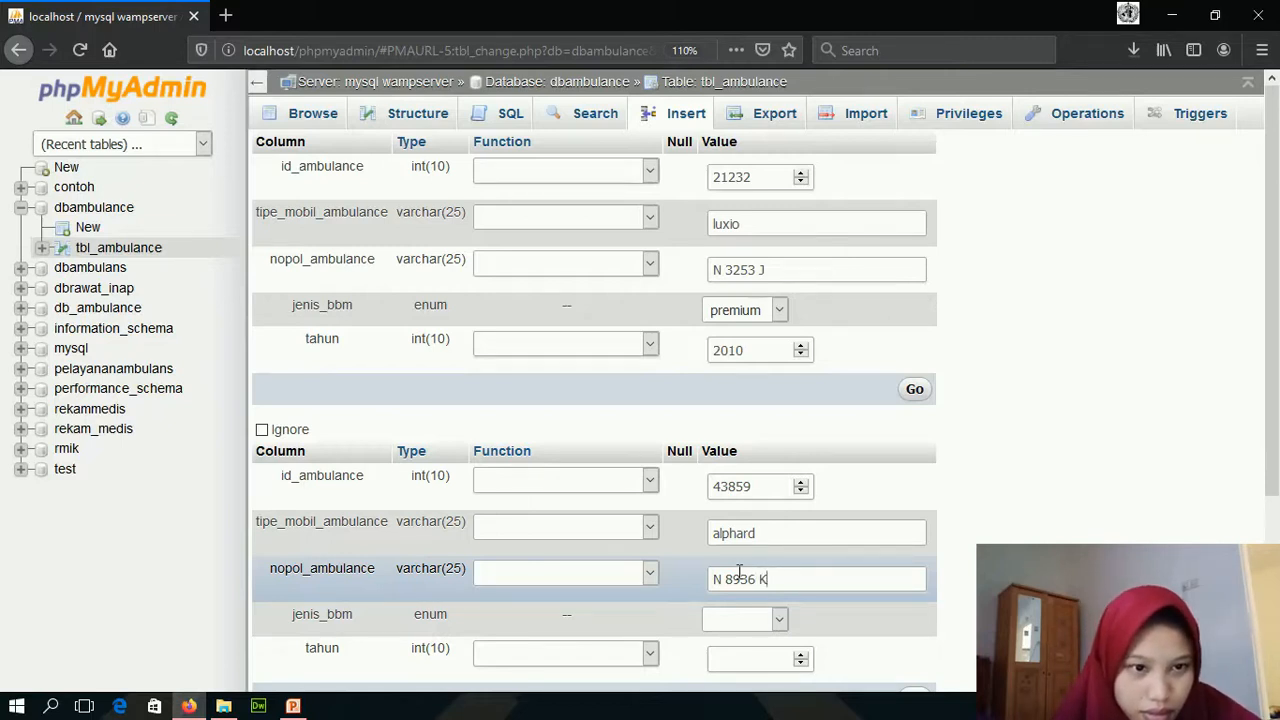
click(760, 618)
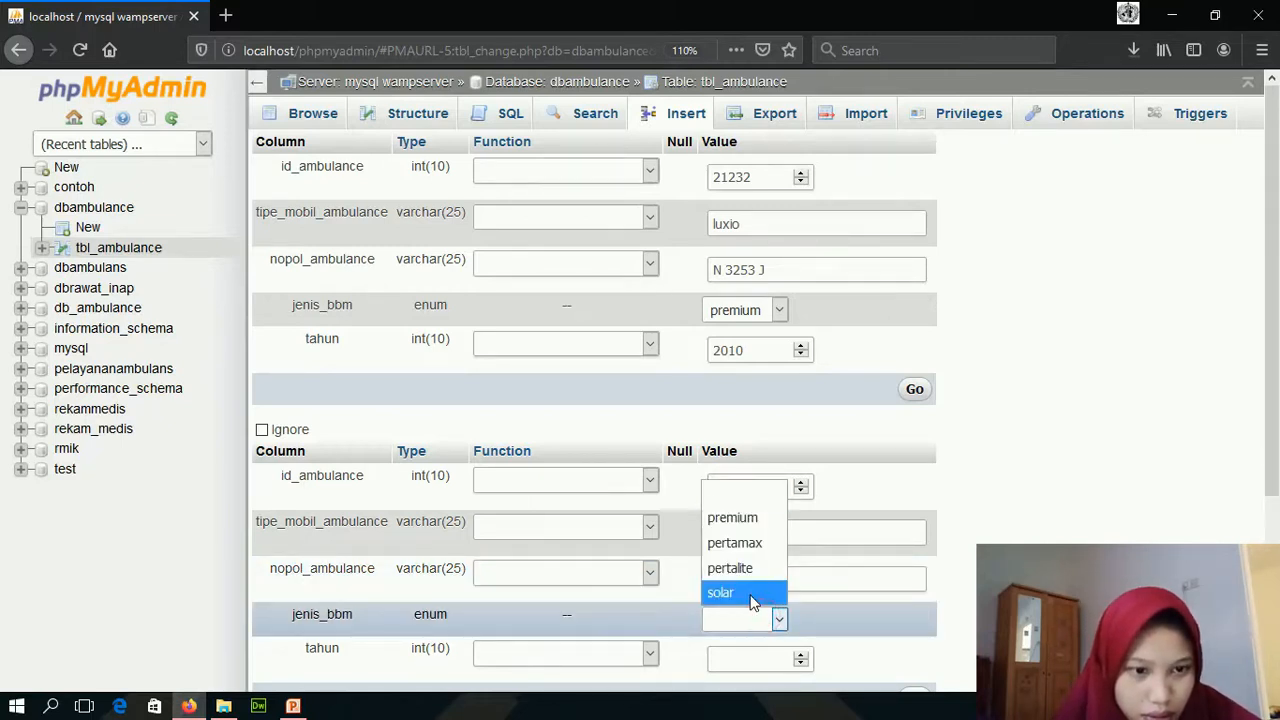
click(749, 594)
Set the second record's tahun to 2001 and insert both records into tbl_ambulance
scroll(760, 590, down, 3)
click(782, 533)
text(2001)
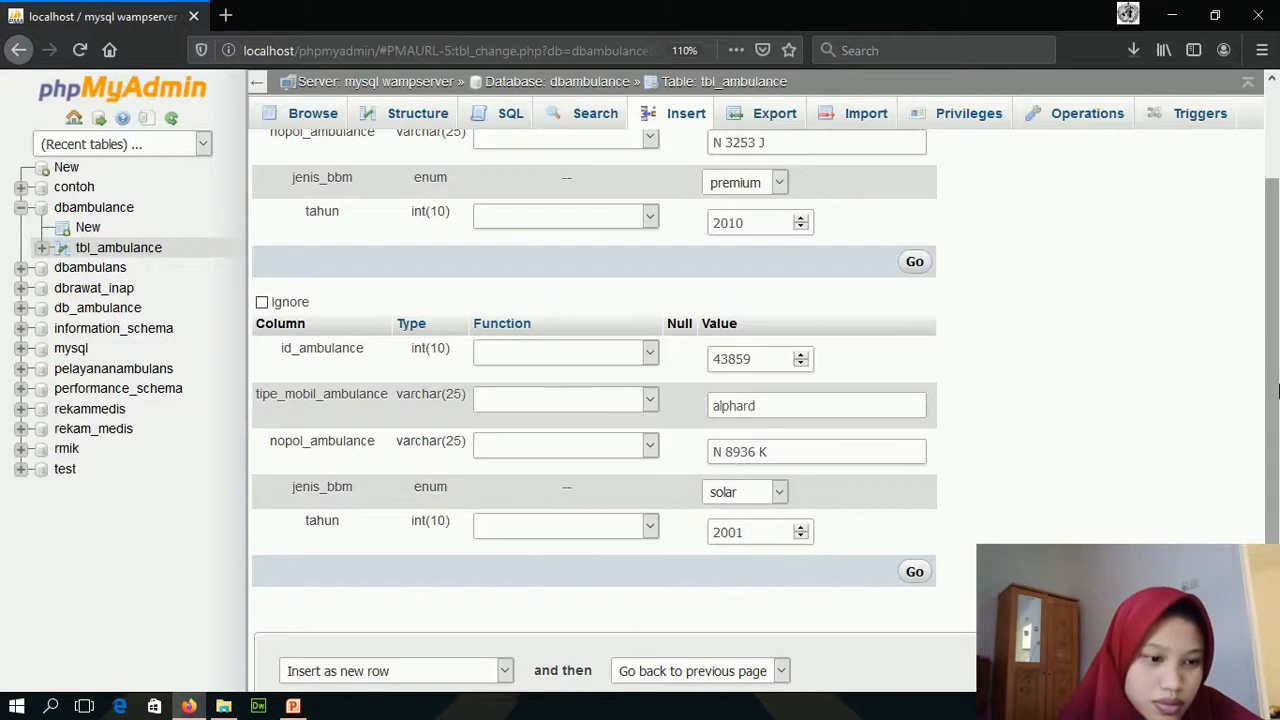
scroll(1212, 440, down, 3)
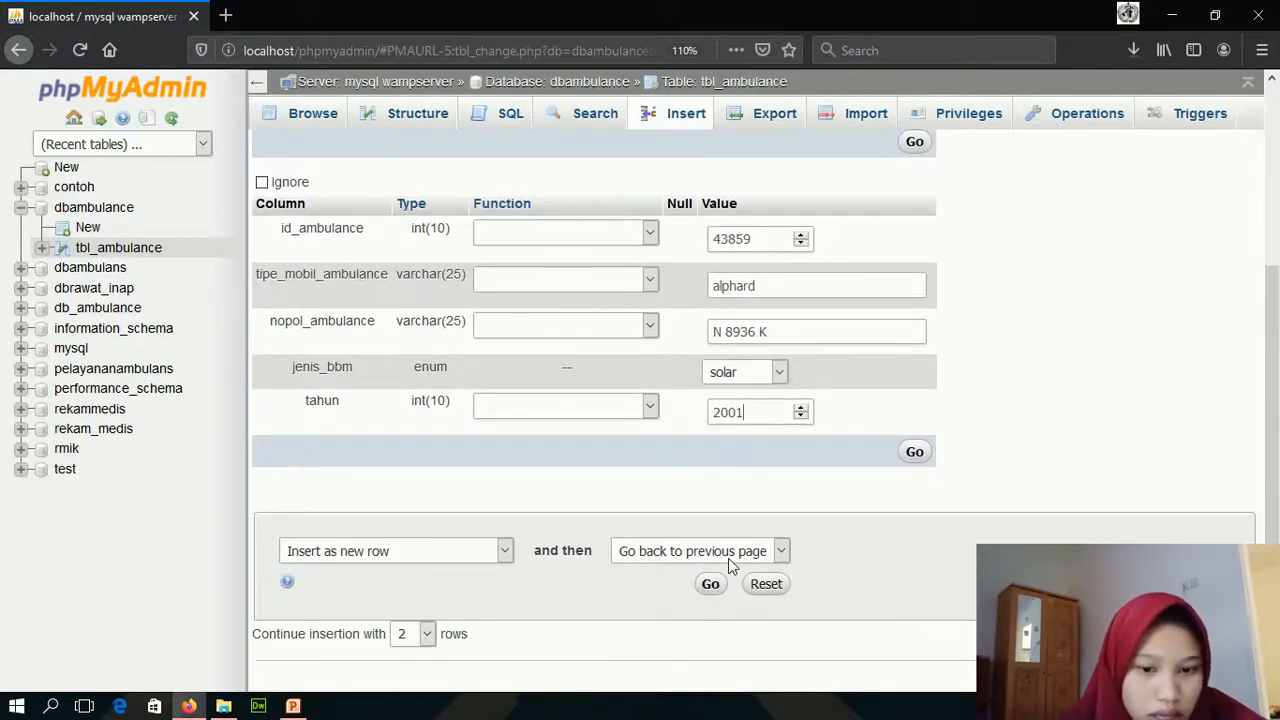
click(710, 584)
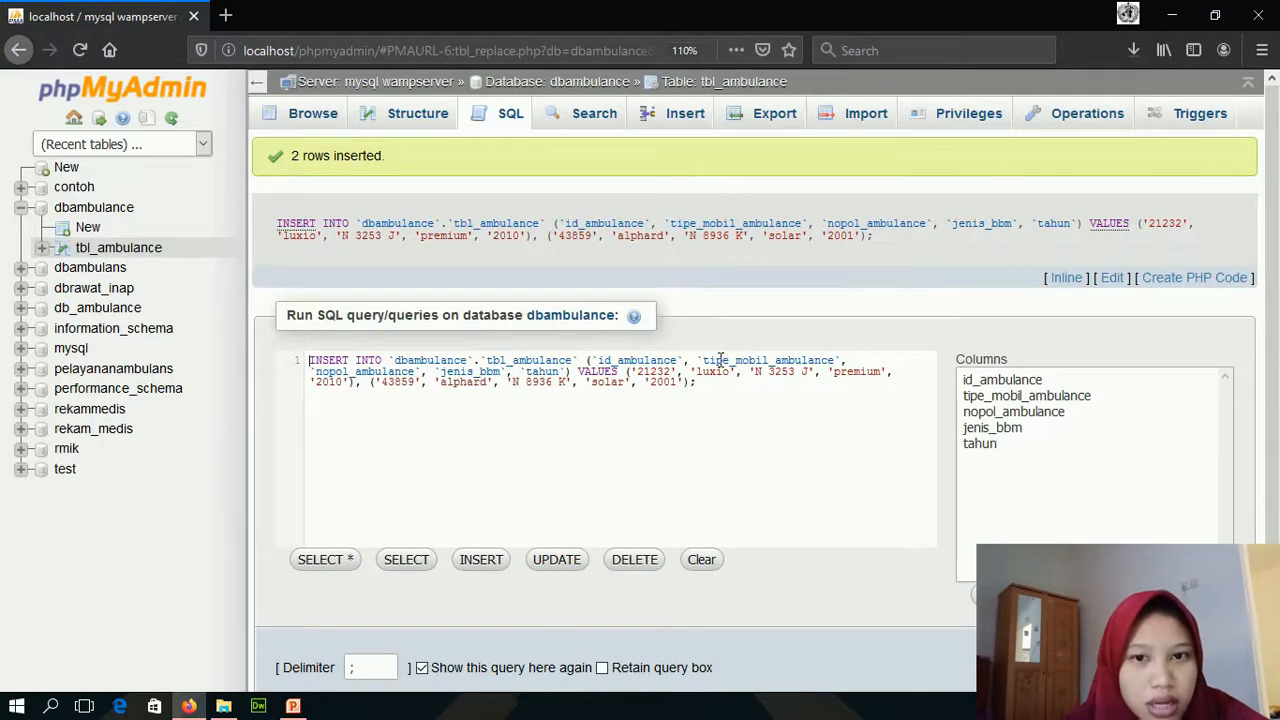
View the stored rows of tbl_ambulance and open the table list of the db_ambulance database
click(312, 120)
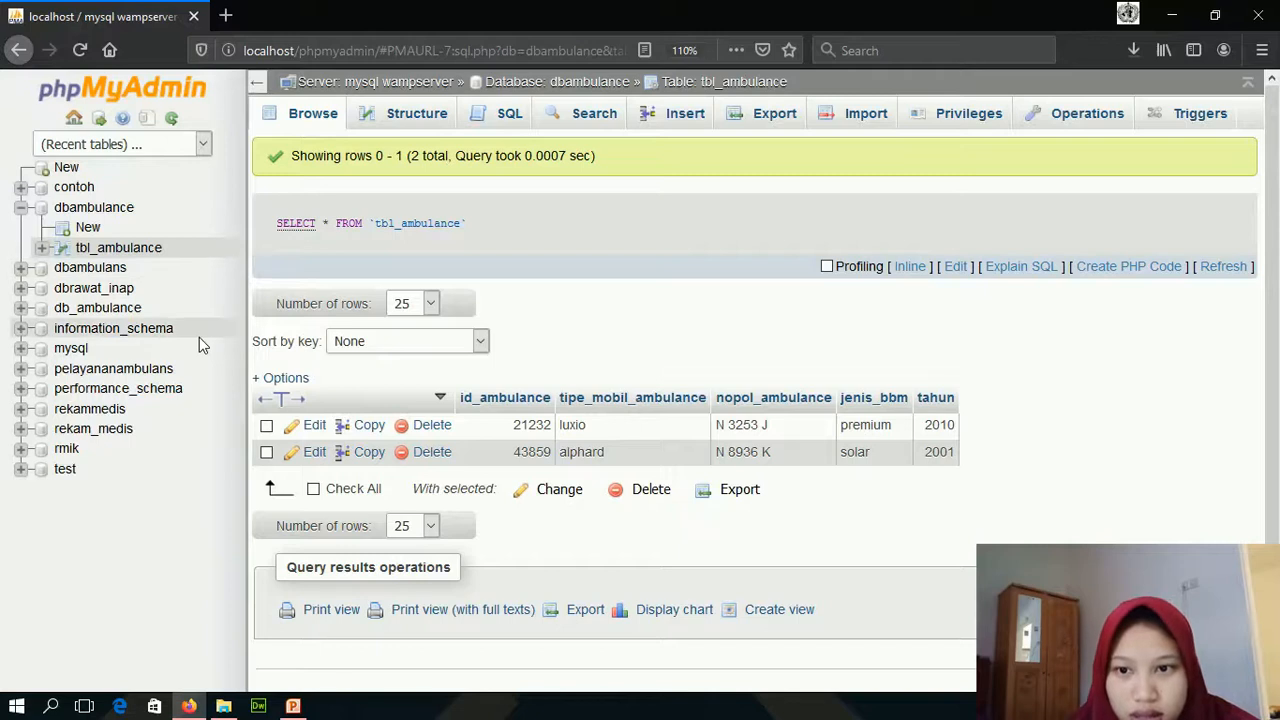
click(113, 310)
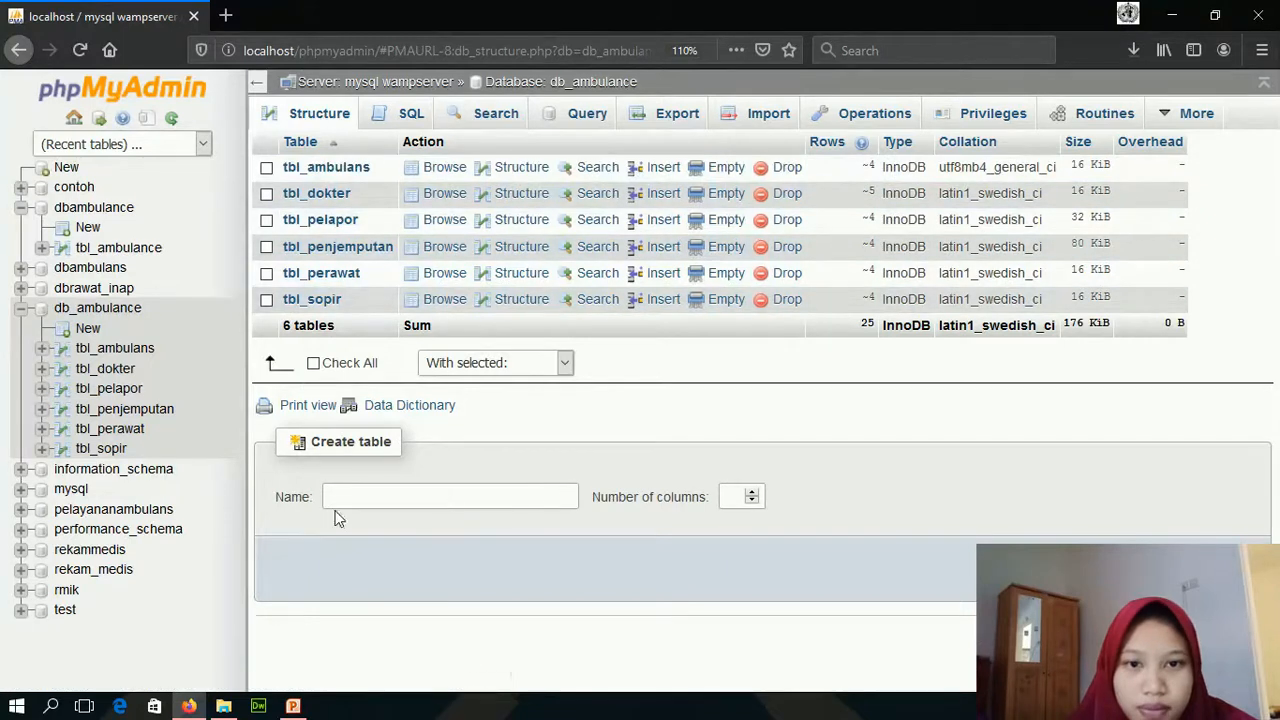
Switch to the PowerPoint presentation and review the db_ambulans overview and tbl_ambulans slides
click(298, 630)
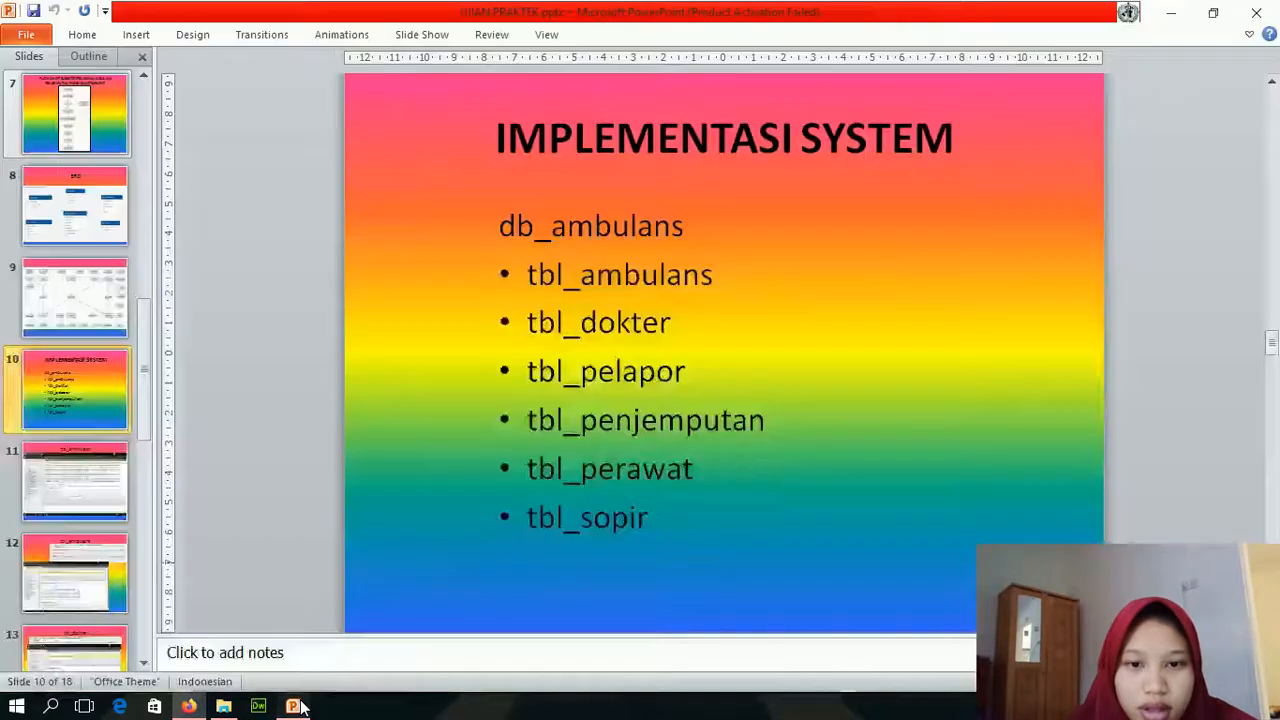
click(95, 483)
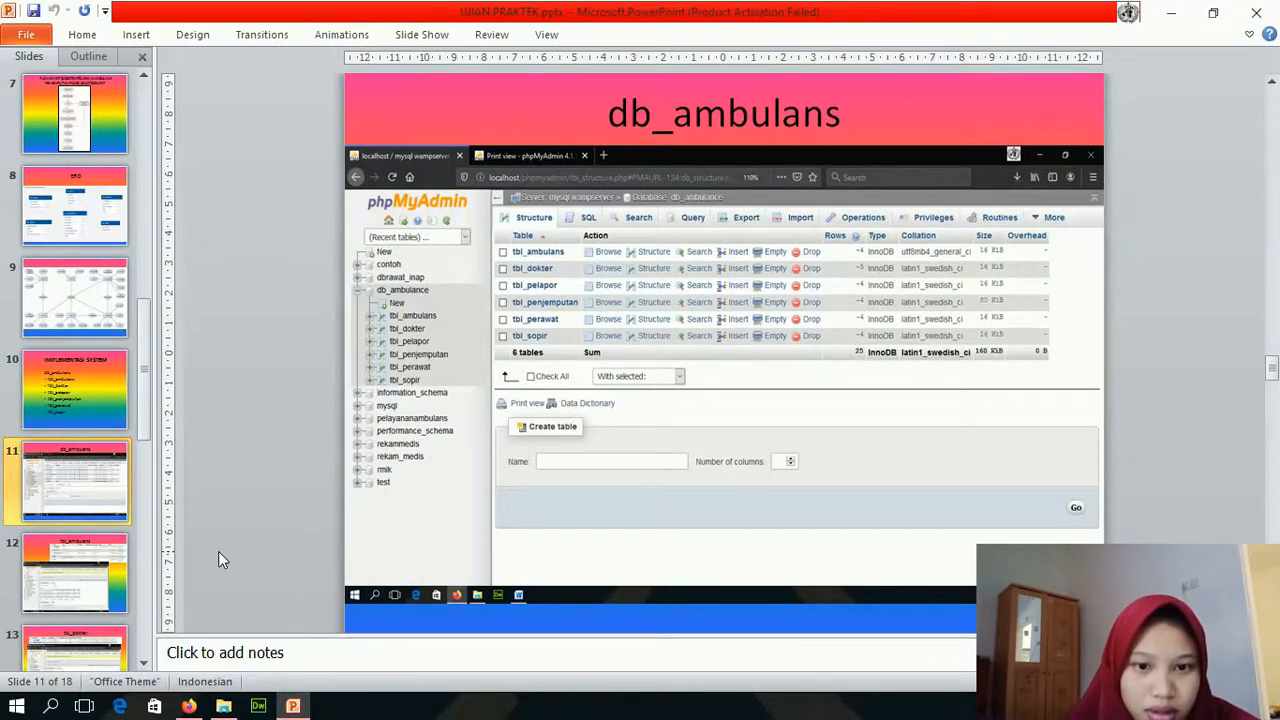
scroll(218, 551, down, 1)
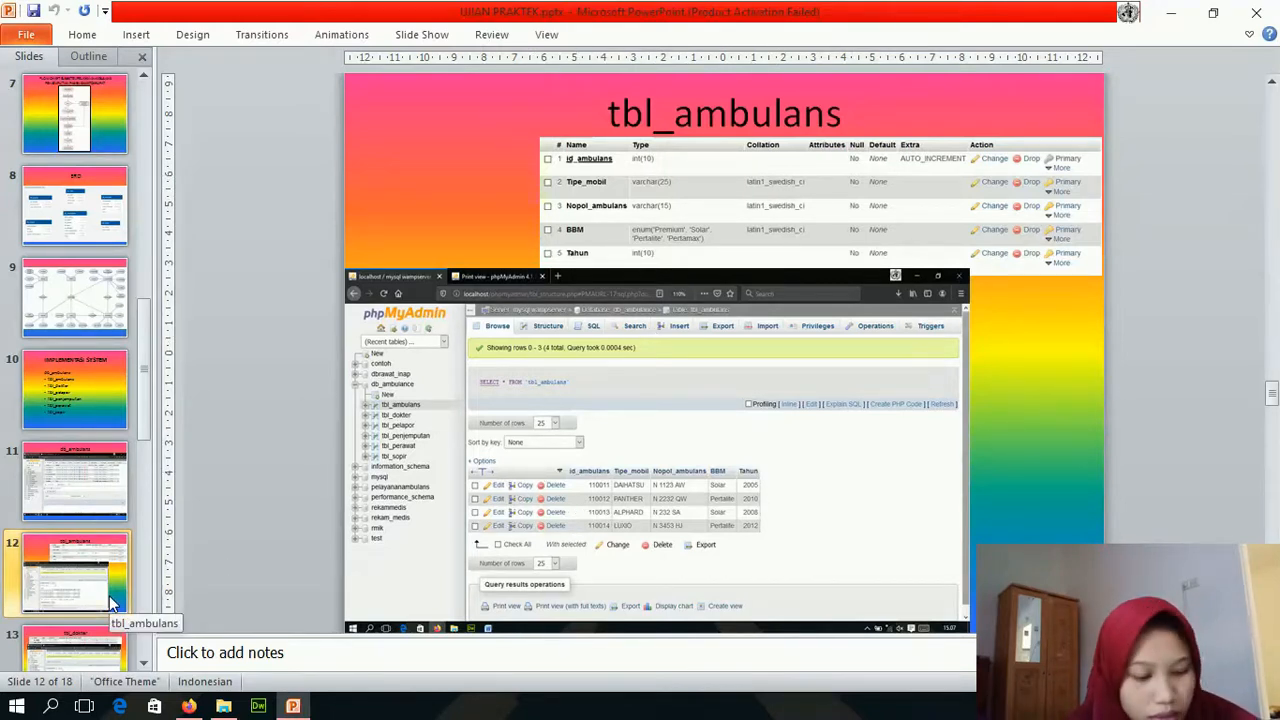
Examine the table structure and stored data screenshots on the tbl_dokter and tbl_pelapor slides
click(113, 634)
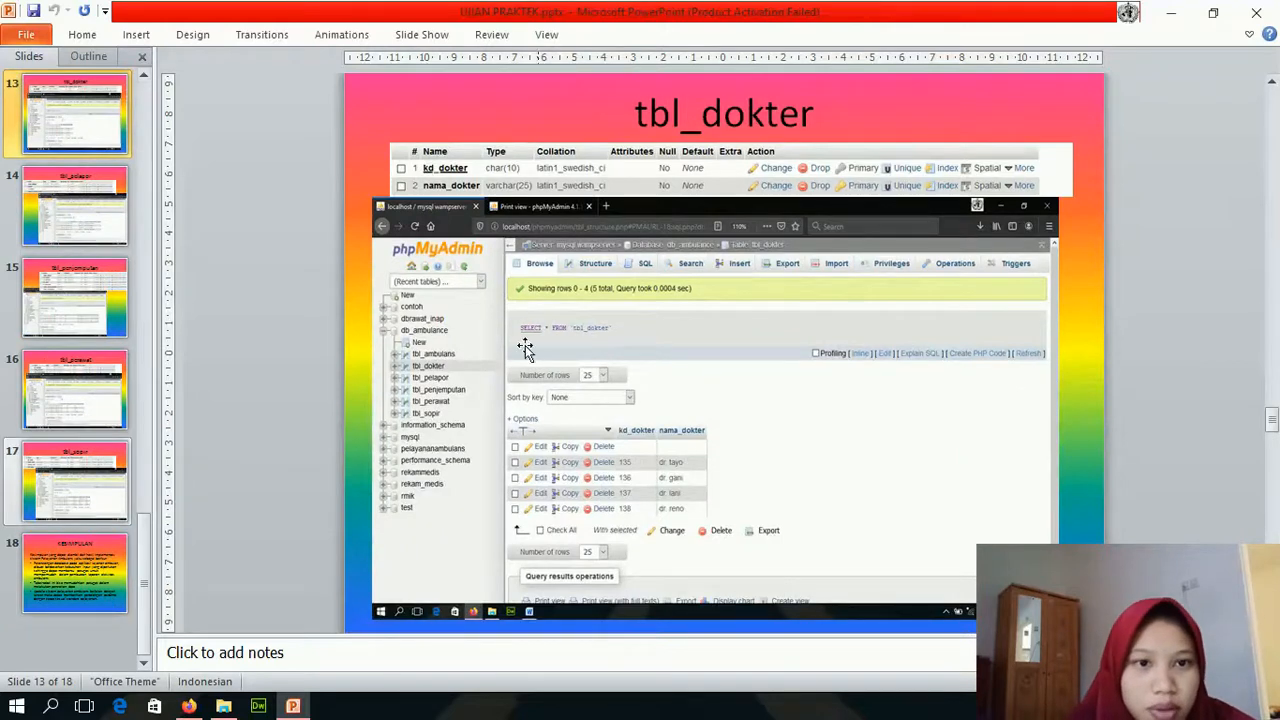
click(522, 160)
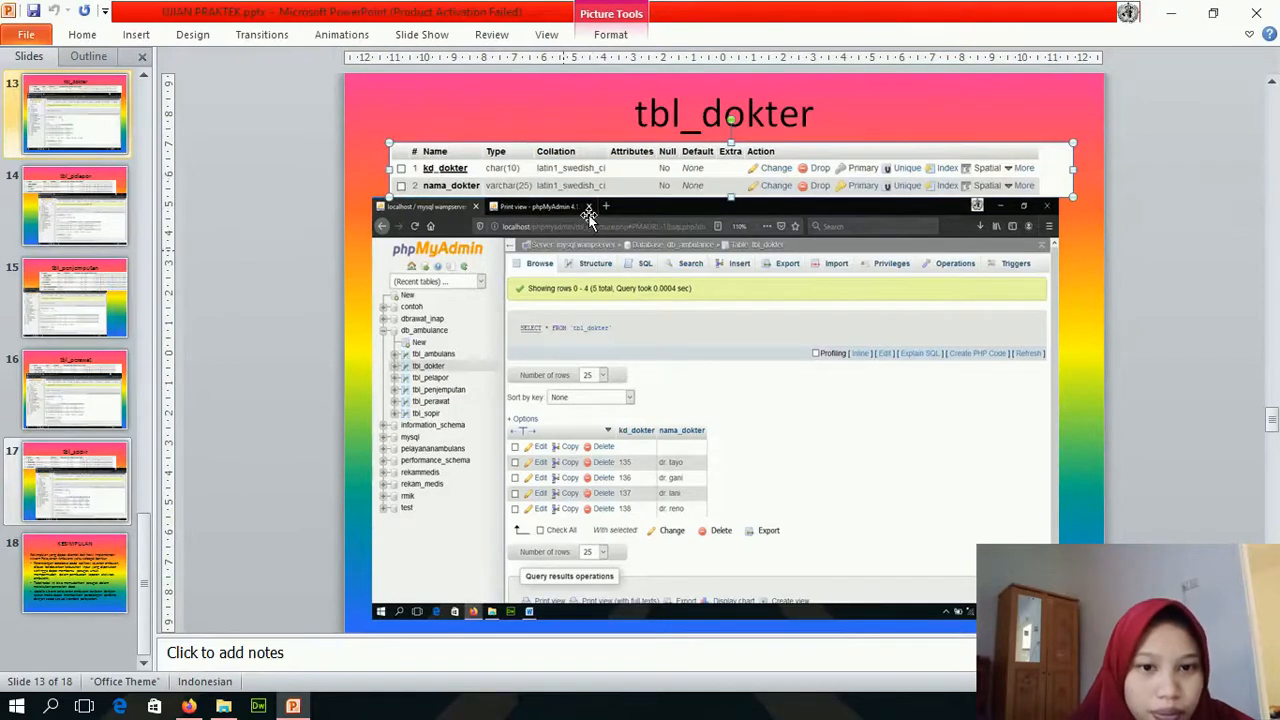
click(786, 452)
click(100, 192)
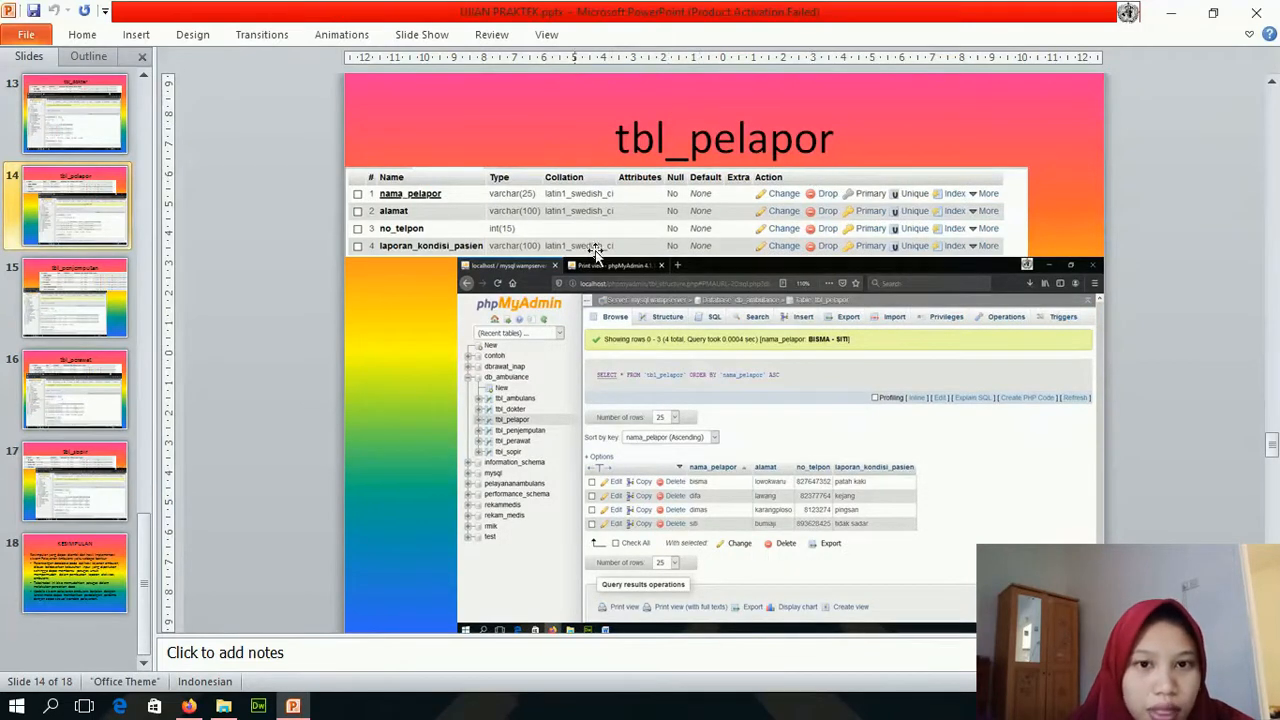
click(738, 212)
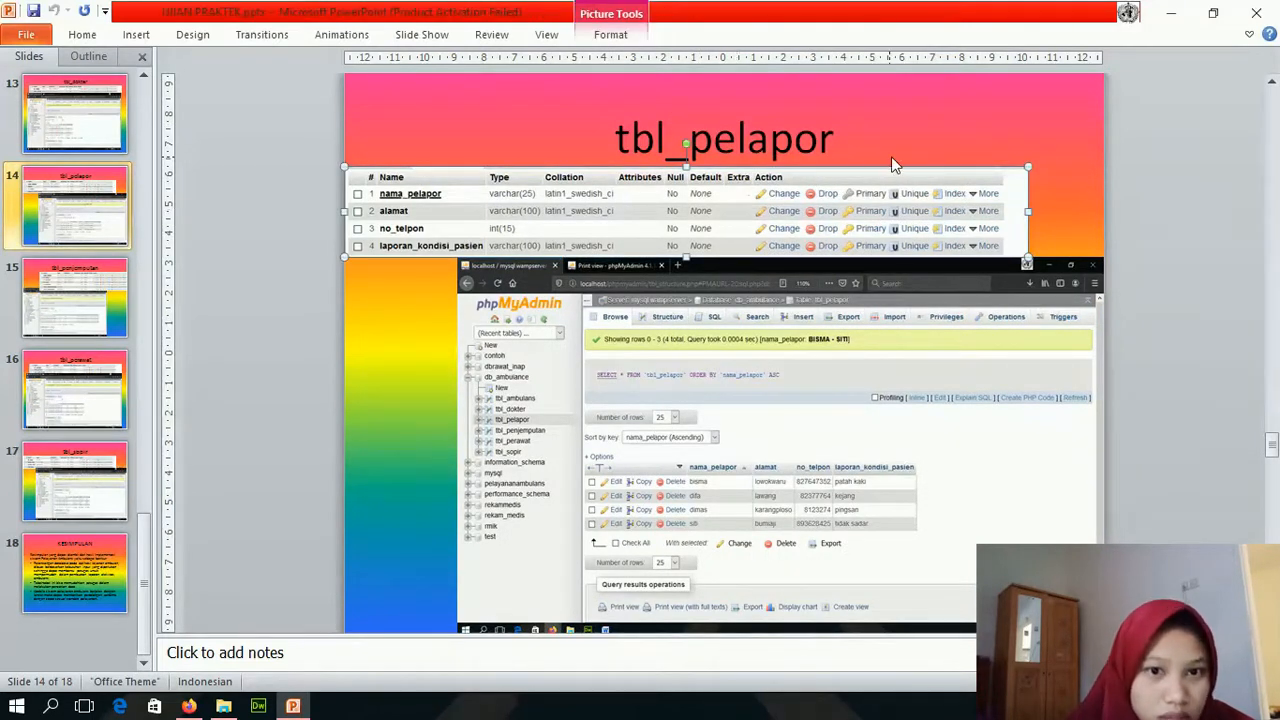
click(706, 457)
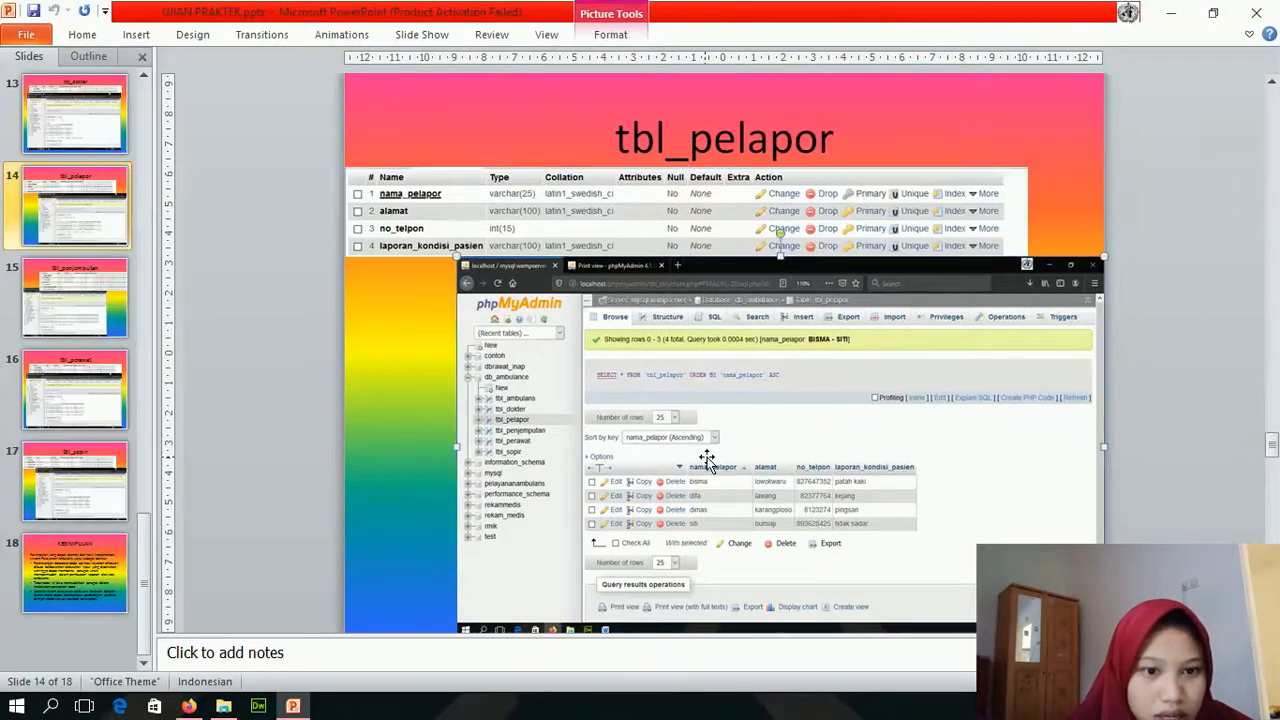
Examine the structure and data screenshots on the tbl_penjemputan slide
click(104, 306)
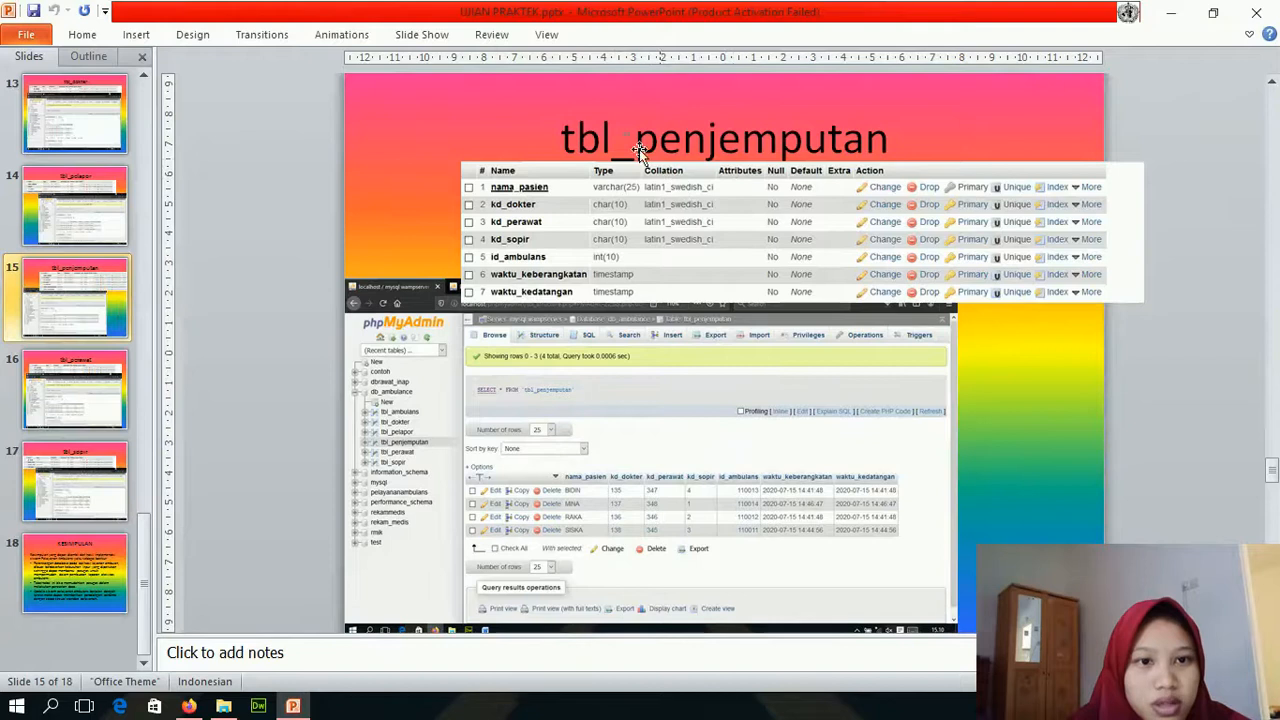
click(944, 249)
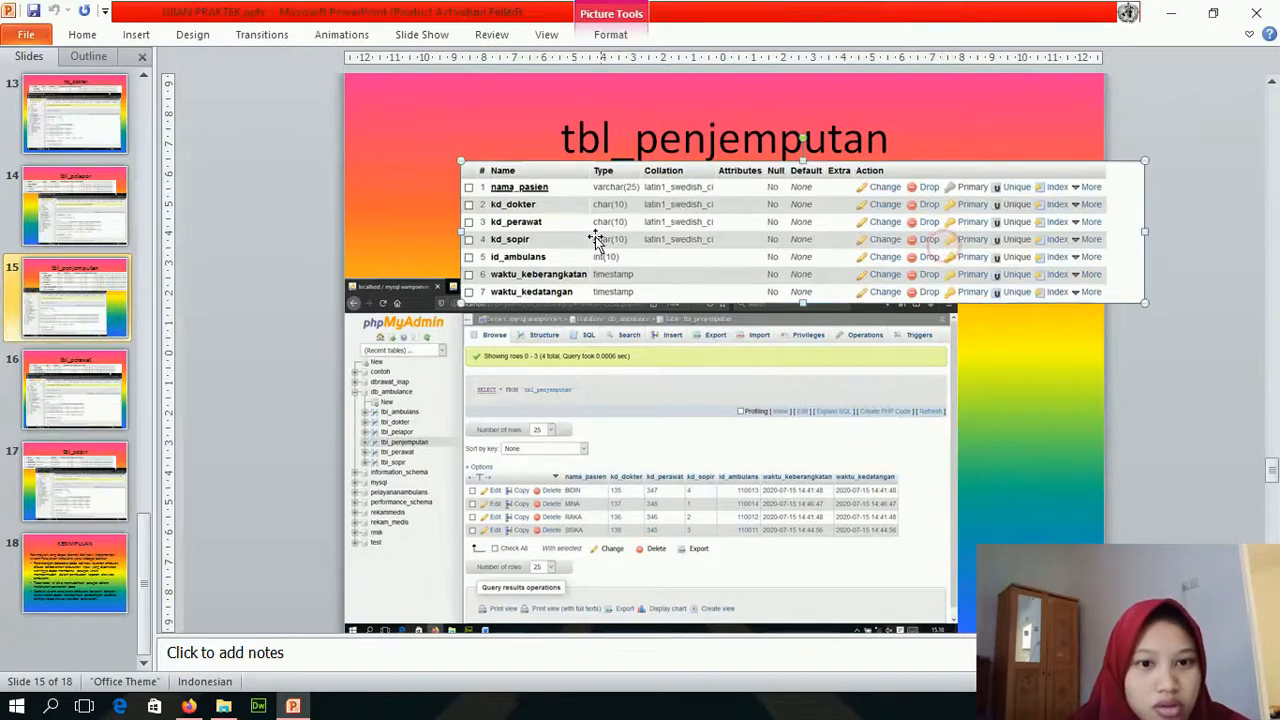
click(580, 478)
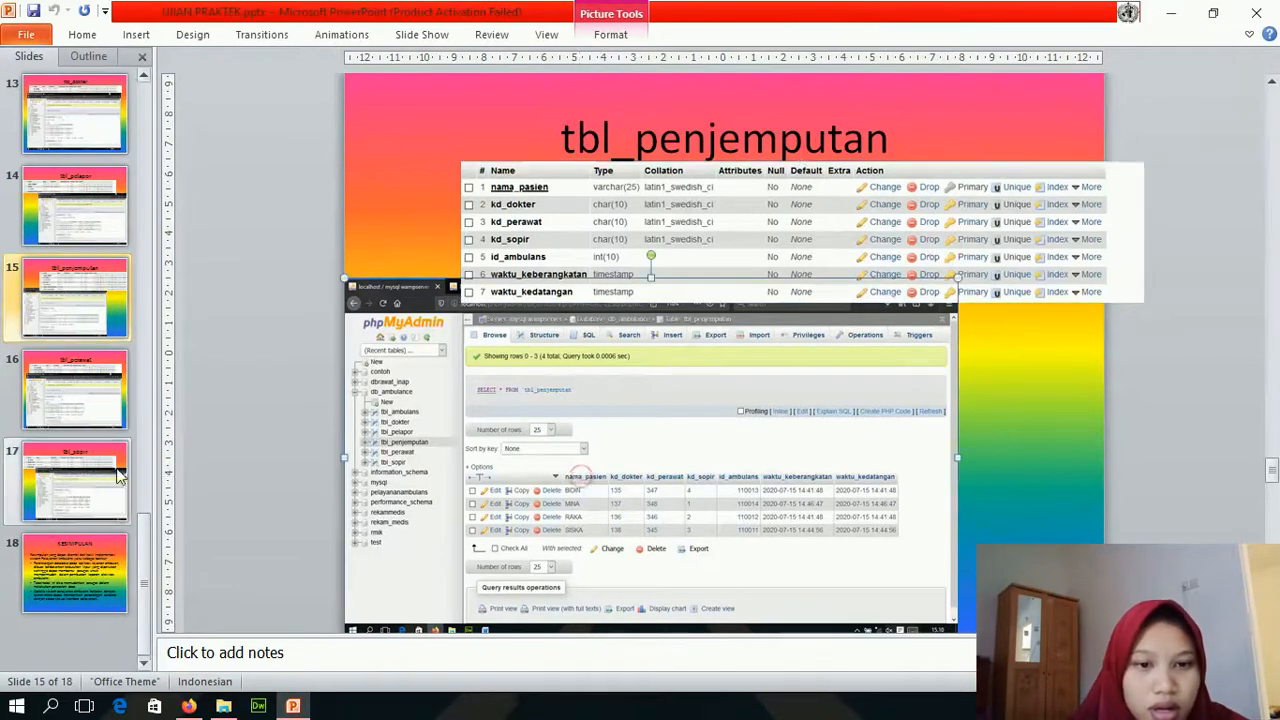
Review the tbl_perawat and tbl_sopir slides and finish on the KESIMPULAN slide
click(126, 405)
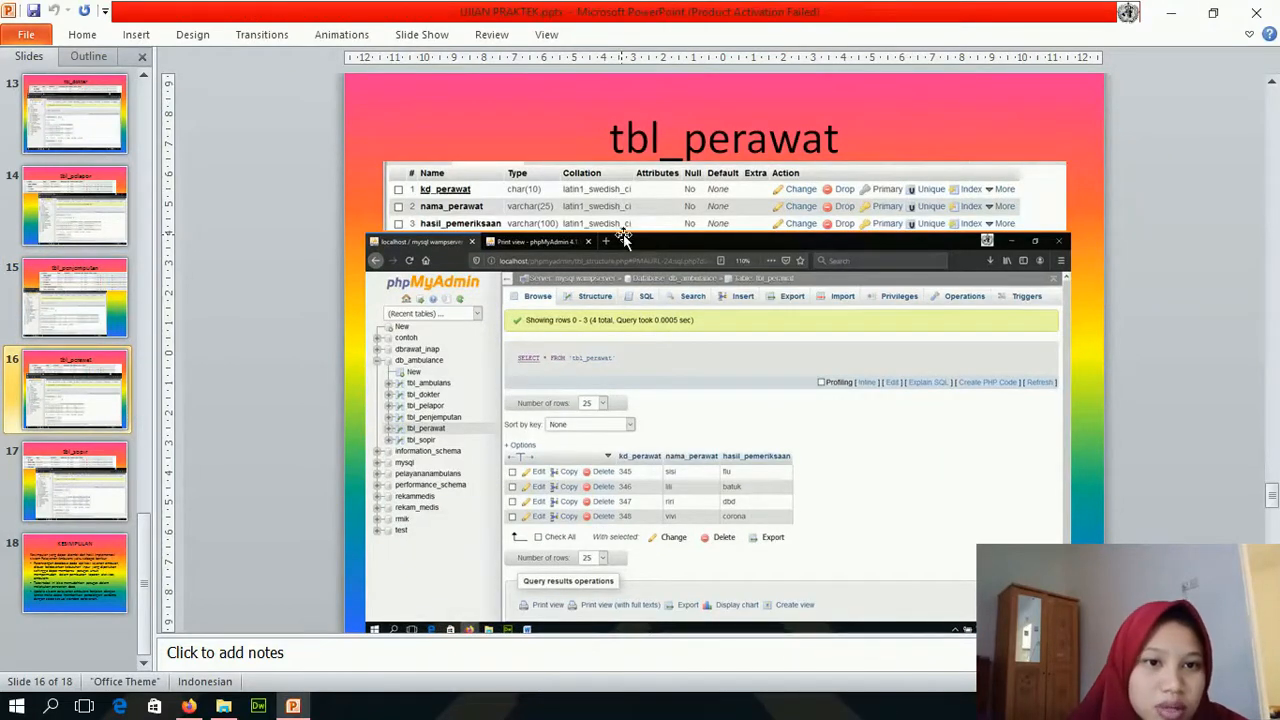
click(94, 478)
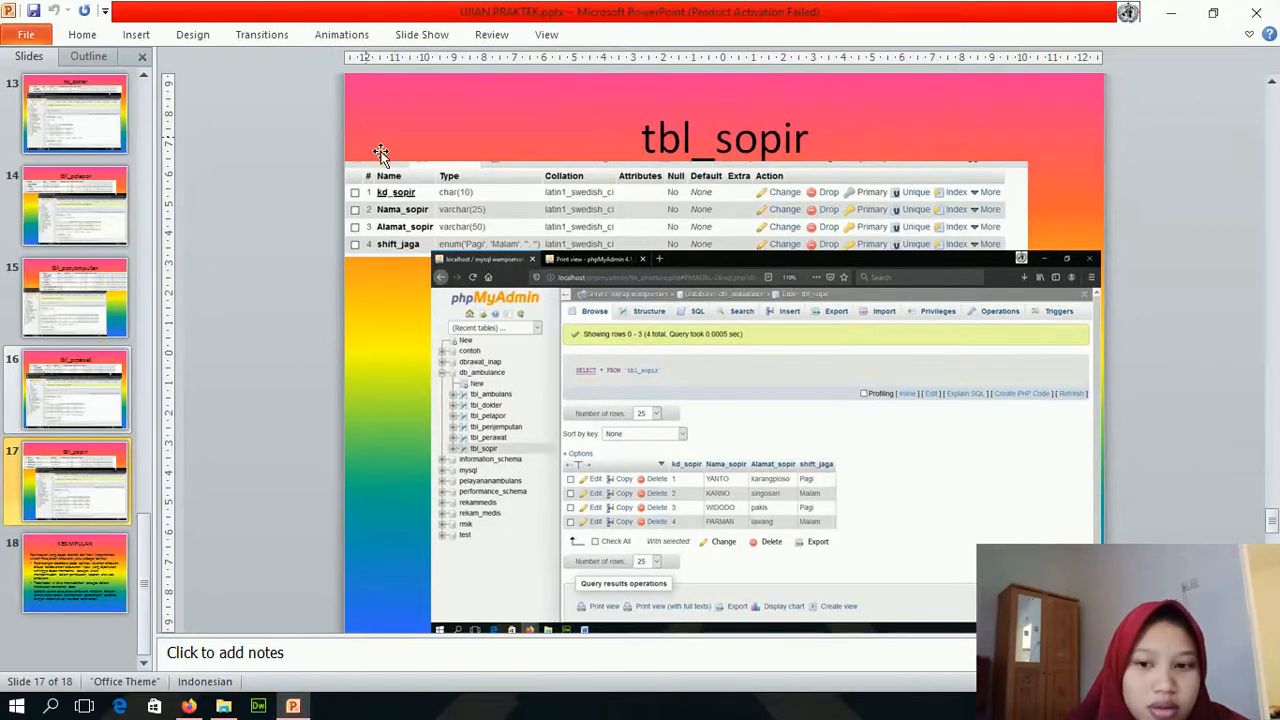
click(70, 548)
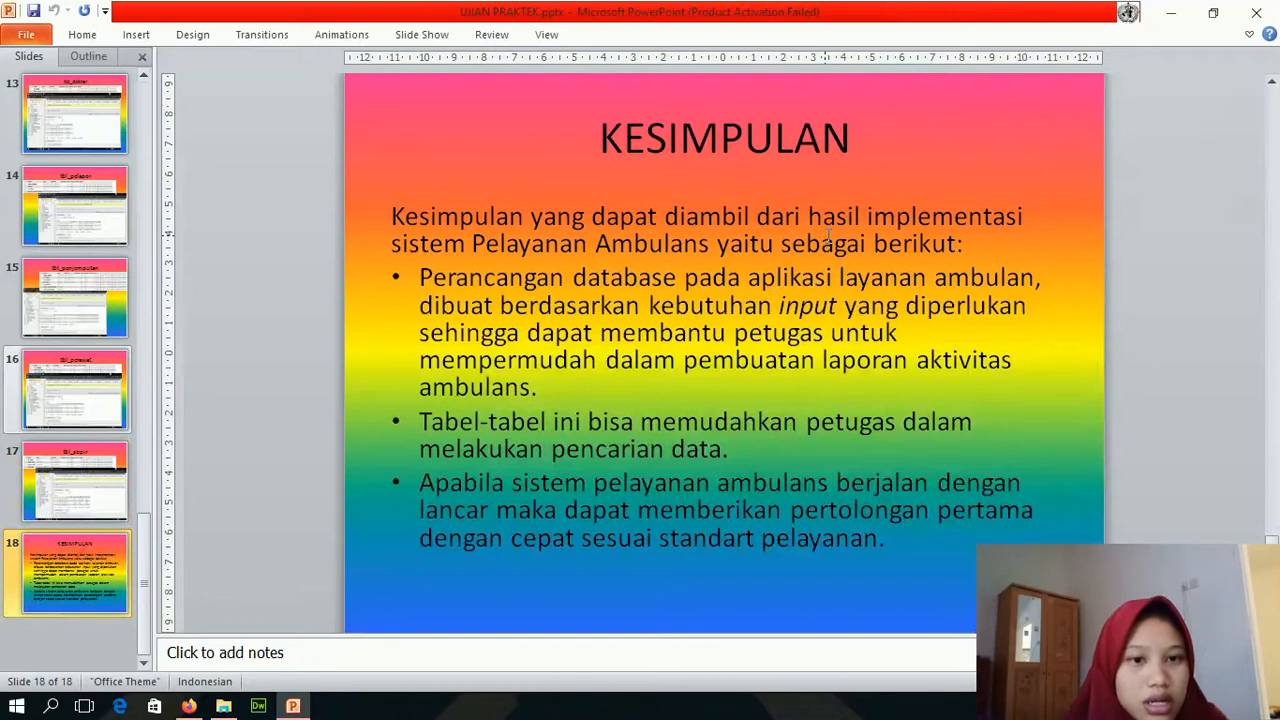